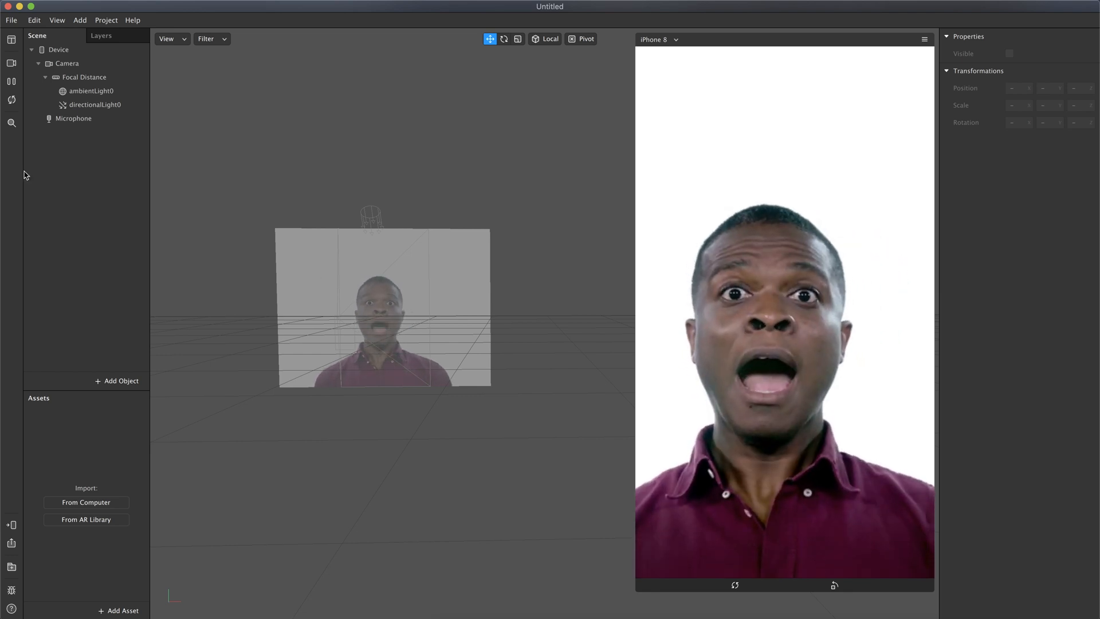
# Add a Particle System object to the scene
pyautogui.rightClick(90, 193)
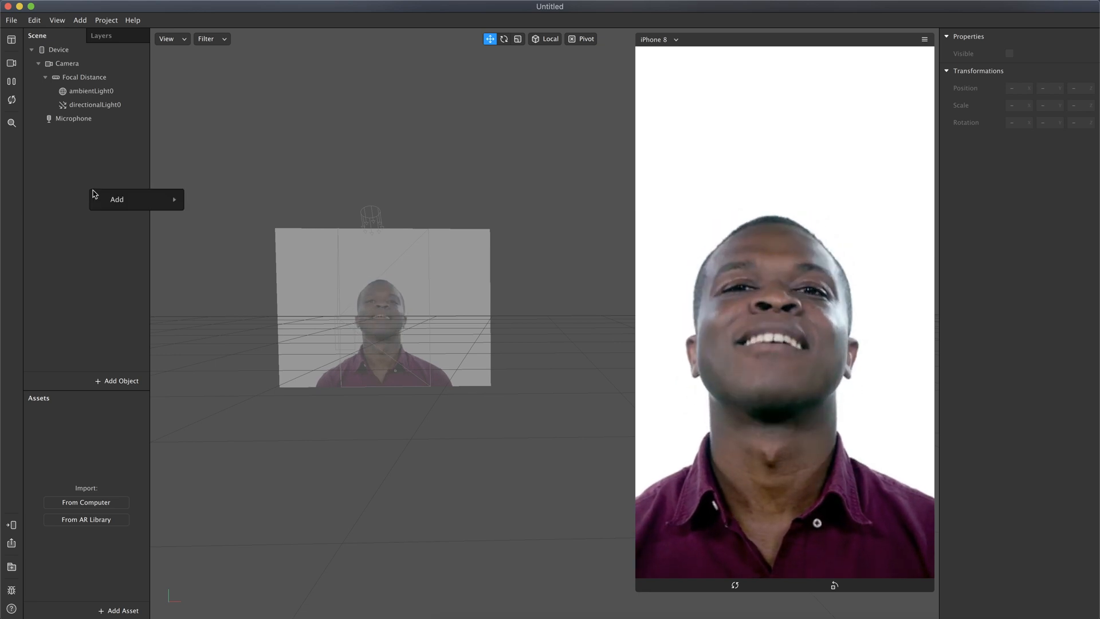
pyautogui.moveTo(122, 201)
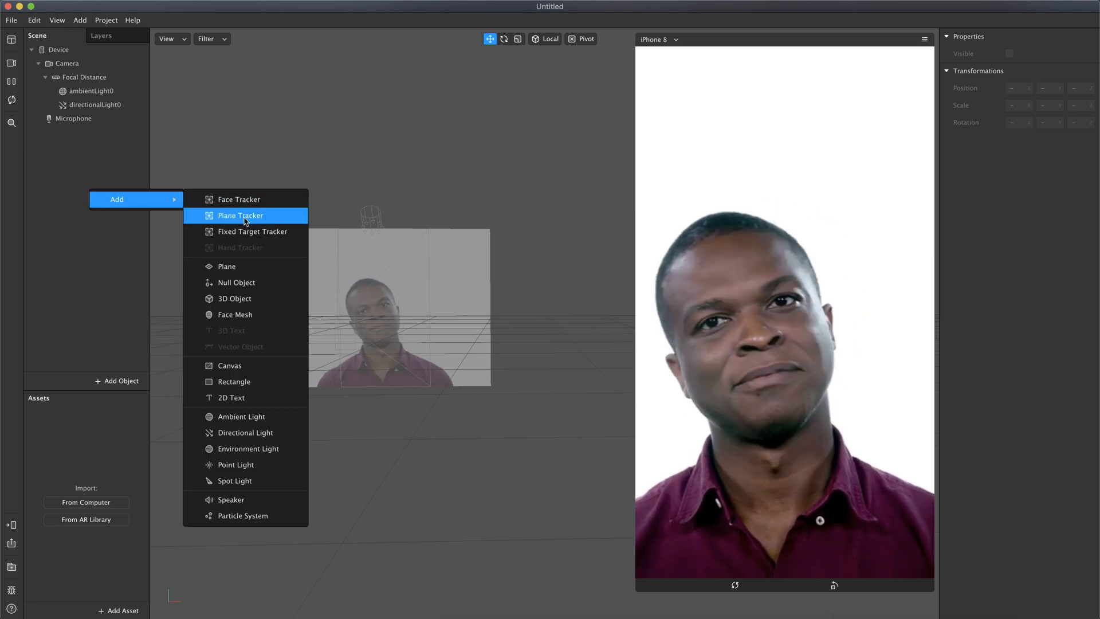
pyautogui.click(240, 516)
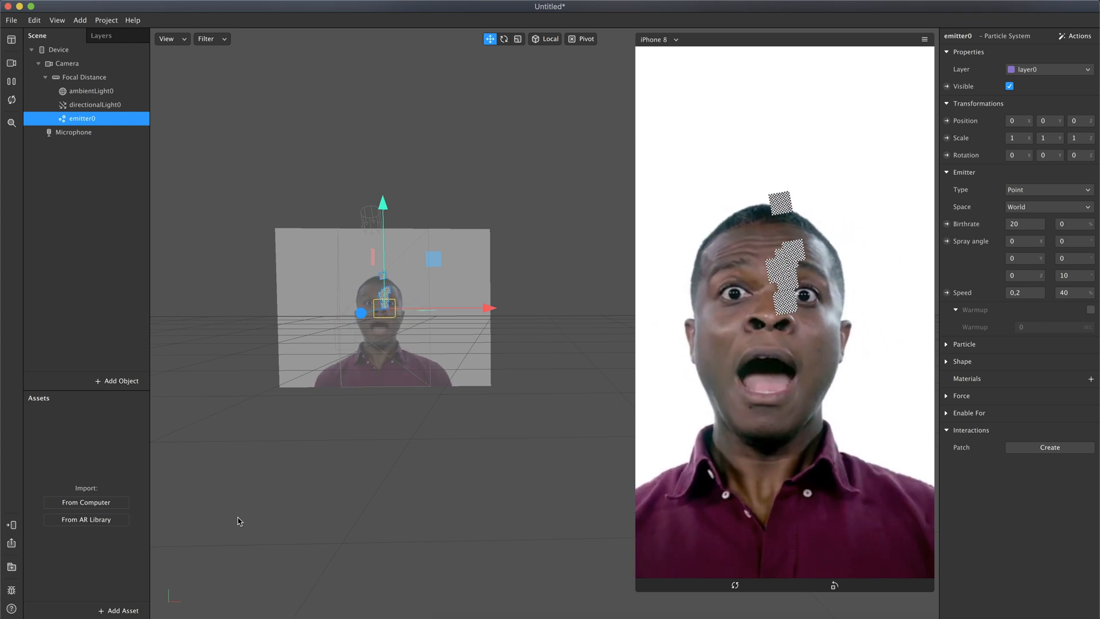
# Add a Face Tracker to the scene and nest the particle emitter under it
pyautogui.rightClick(94, 272)
pyautogui.moveTo(112, 278)
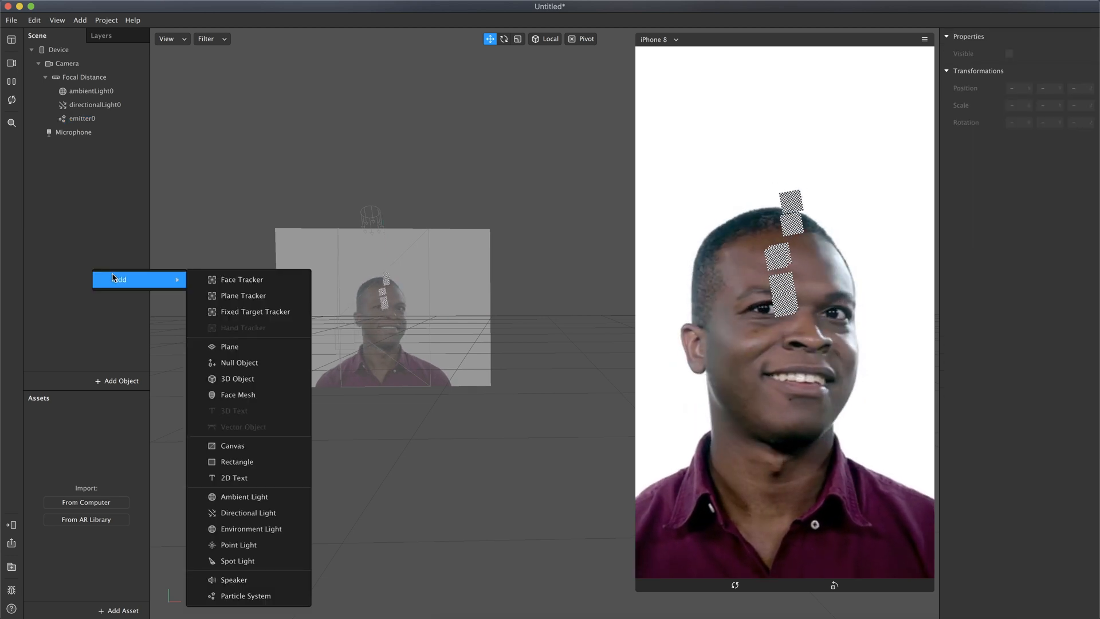
pyautogui.click(222, 281)
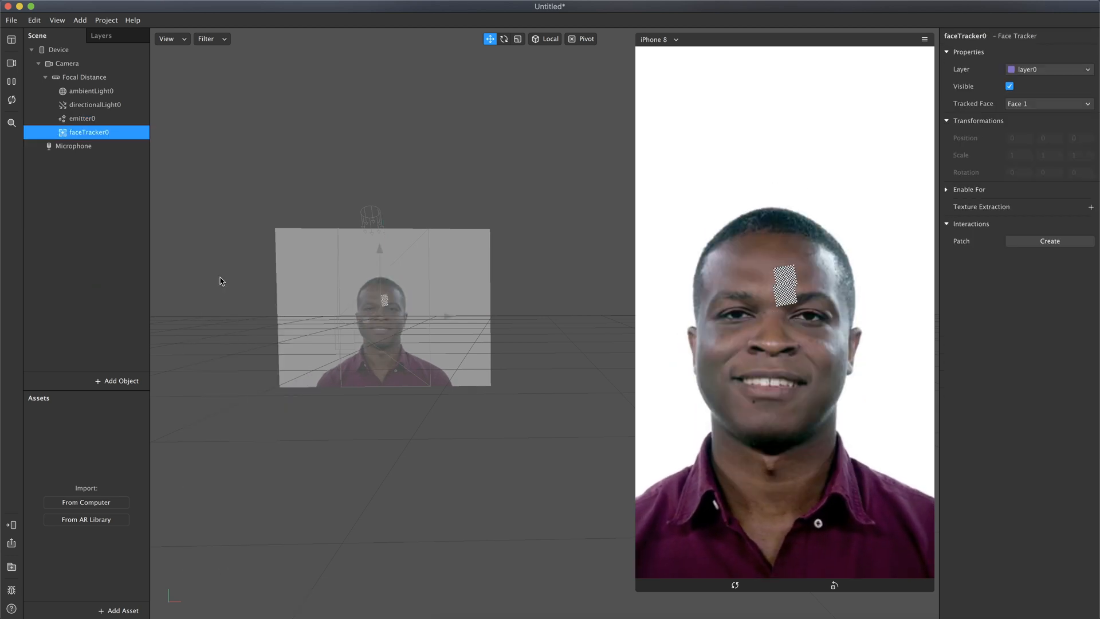
pyautogui.click(78, 122)
pyautogui.moveTo(83, 130); pyautogui.dragTo(90, 137)
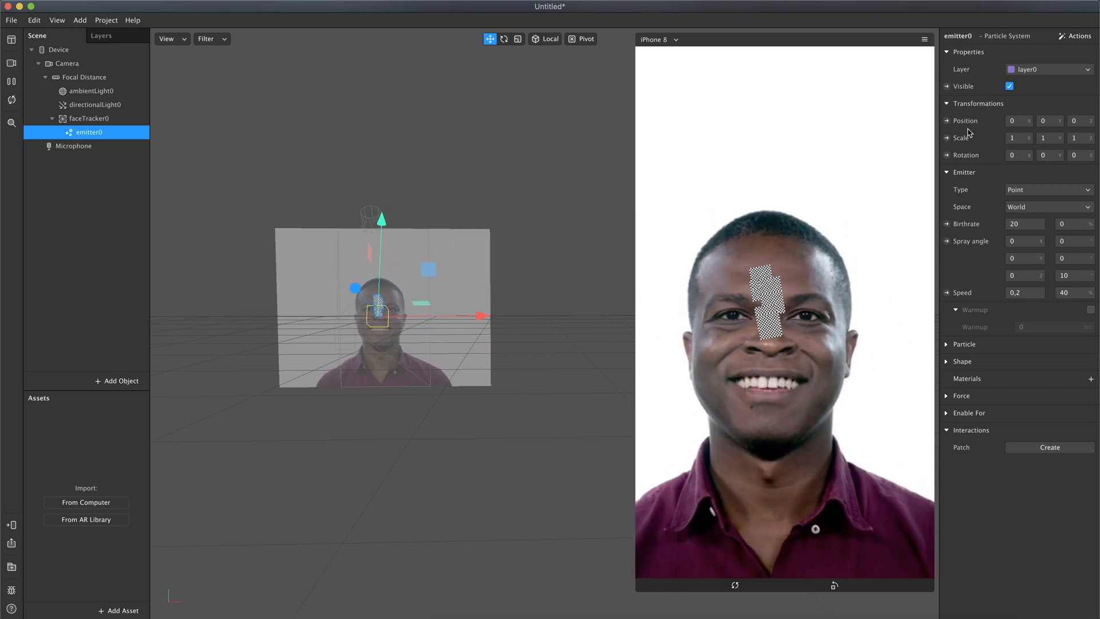
# Create a new material for the emitter and set its shader type to Flat
pyautogui.click(1091, 379)
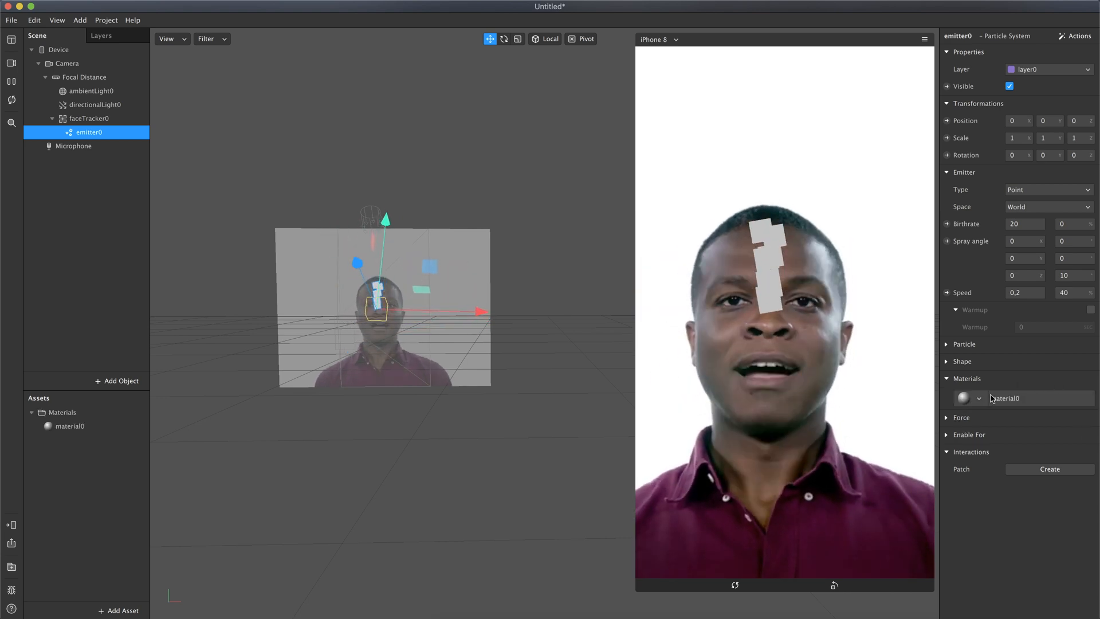
pyautogui.click(80, 427)
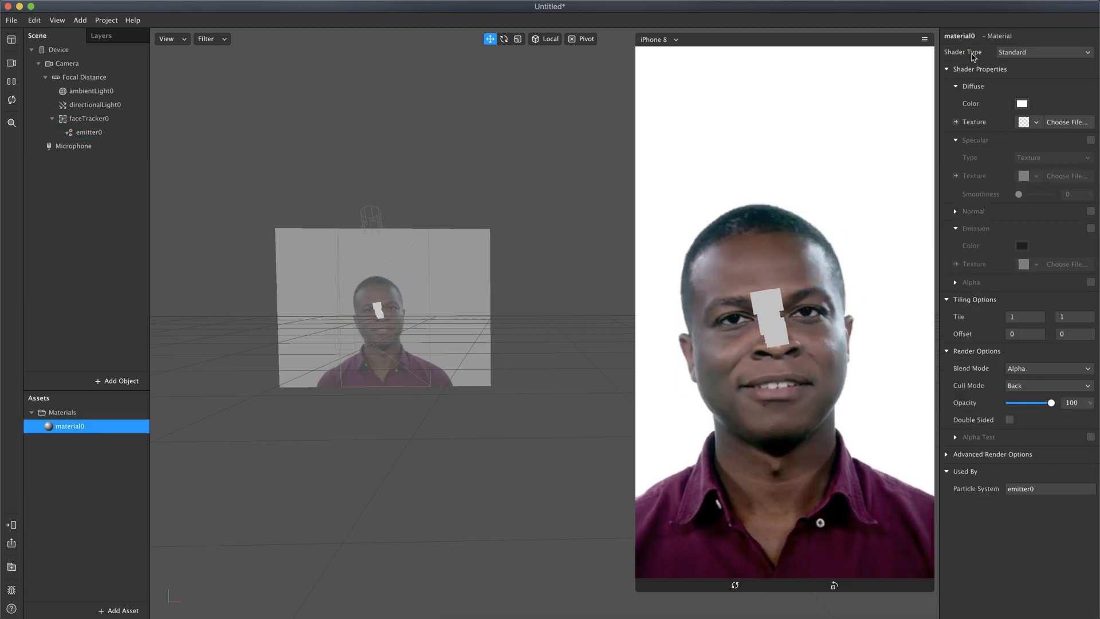
pyautogui.click(1025, 53)
pyautogui.click(1026, 66)
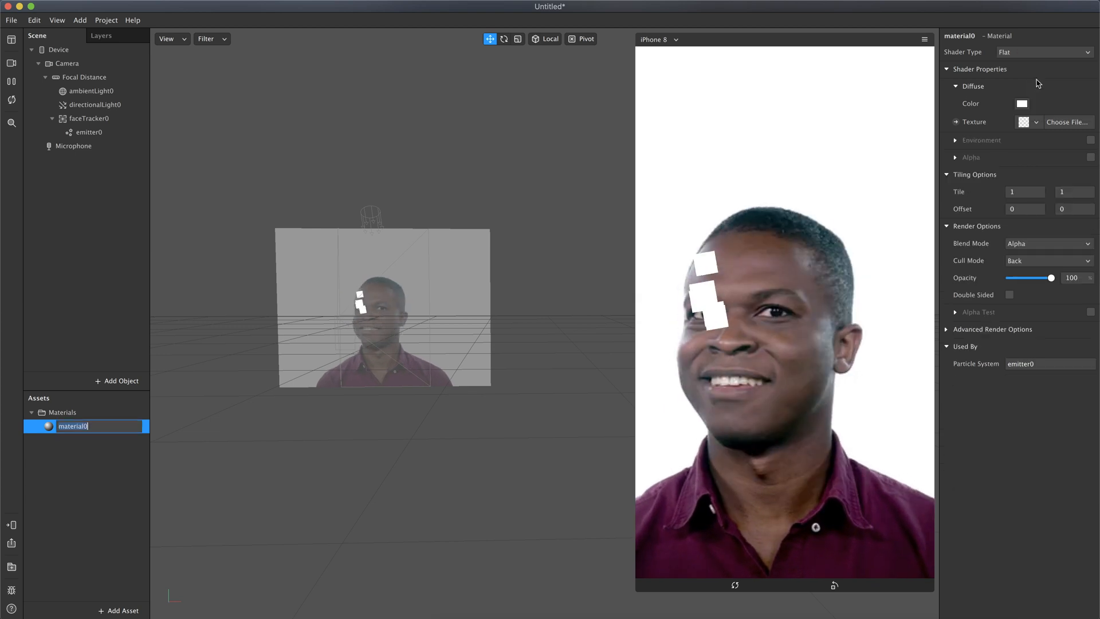
# Load emoji-heart-33.png from the Desktop as a new diffuse texture for the material
pyautogui.click(1037, 123)
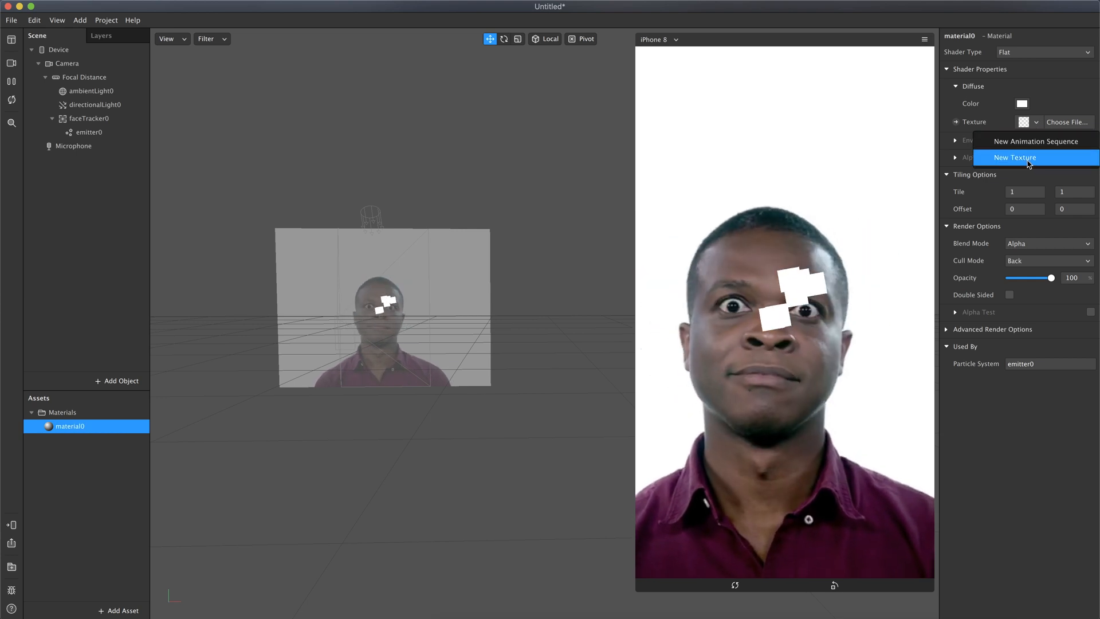
pyautogui.click(1031, 165)
pyautogui.click(561, 259)
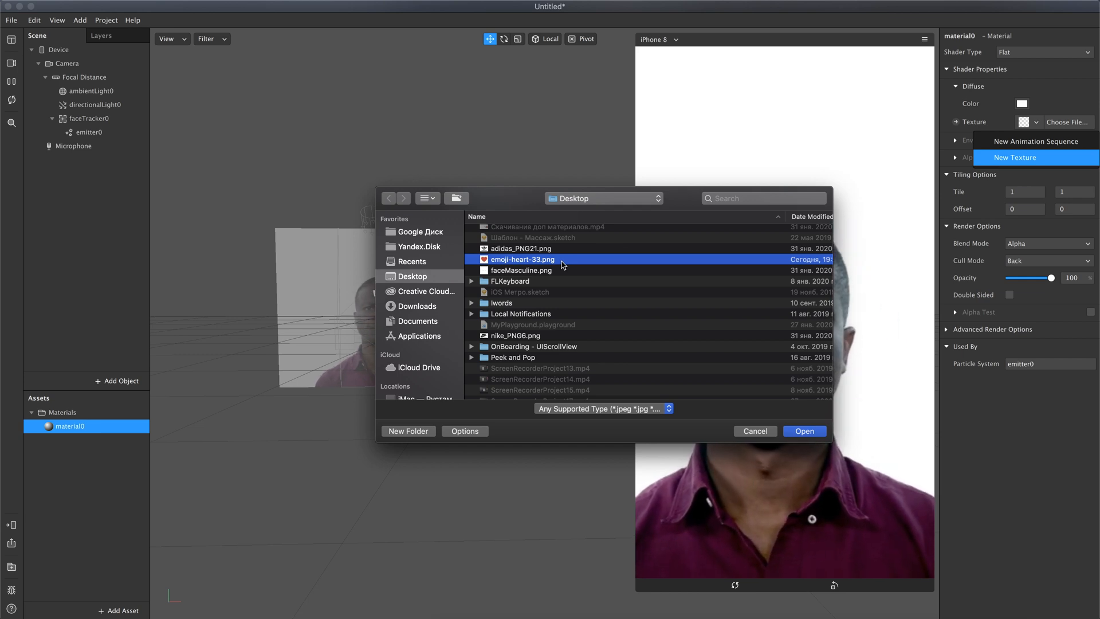
pyautogui.doubleClick(562, 260)
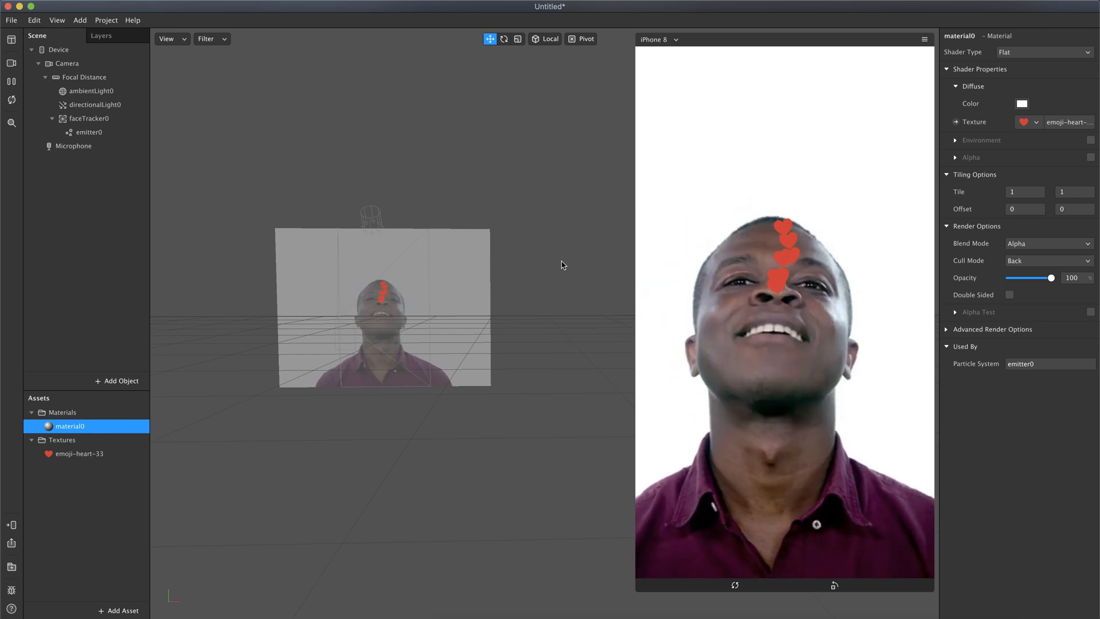
# Set the particle emitter's type to Line with a length of 0,5
pyautogui.click(91, 133)
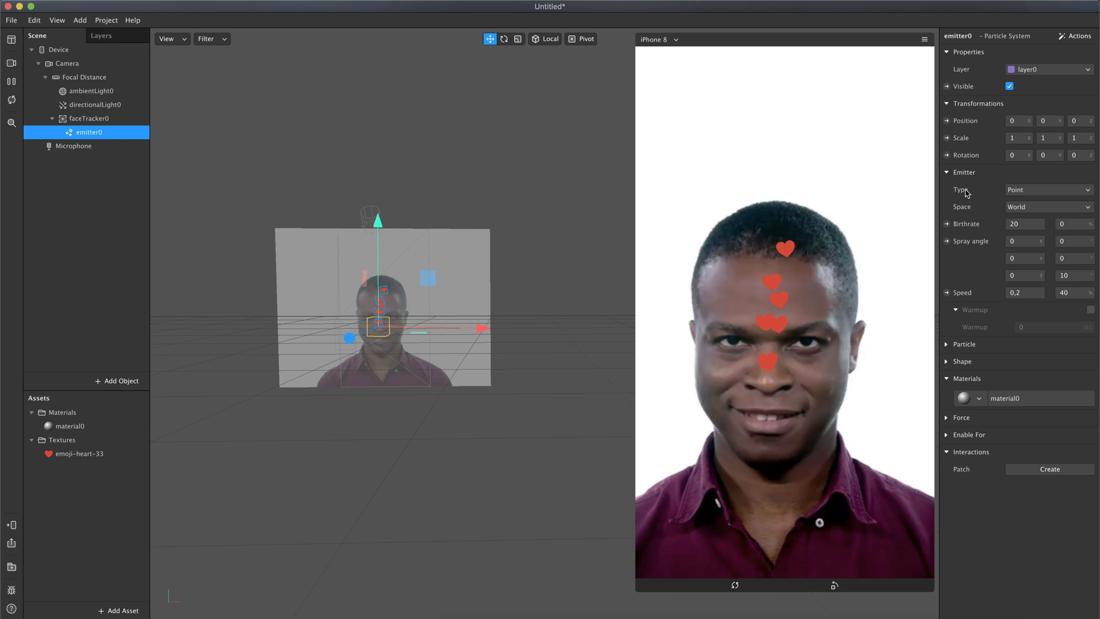
pyautogui.click(1031, 192)
pyautogui.click(1042, 213)
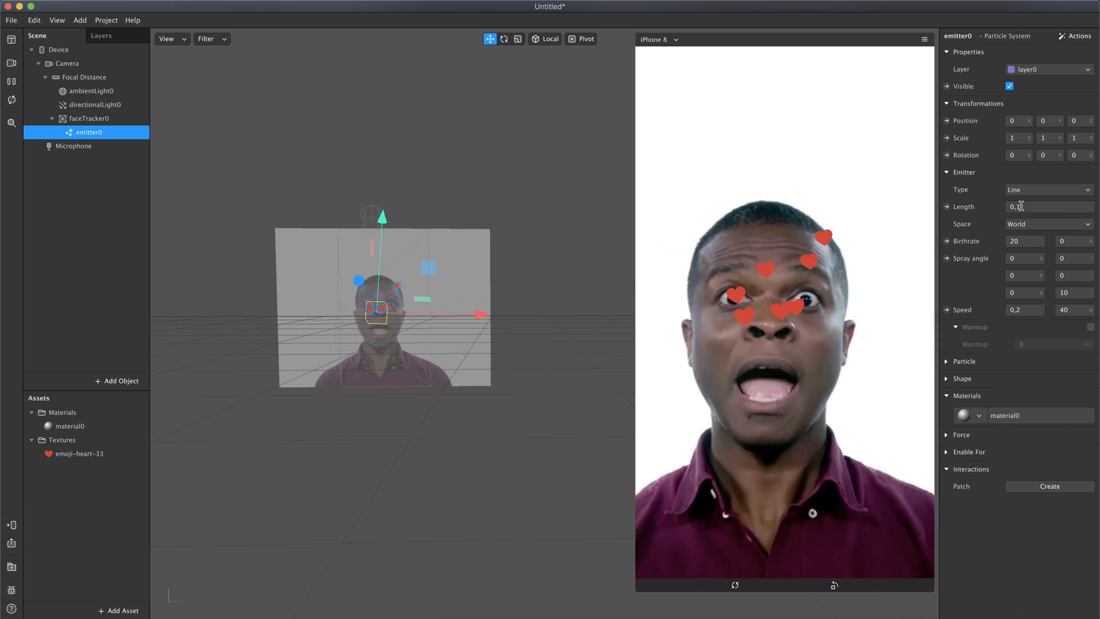
pyautogui.click(1025, 206)
pyautogui.press('BackSpace')
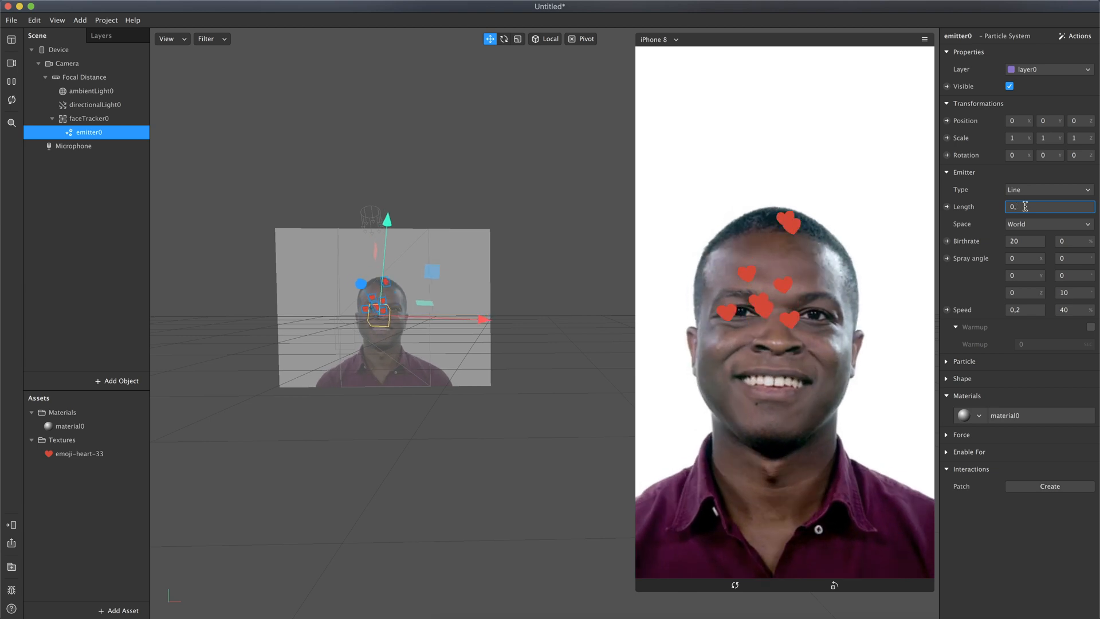
pyautogui.write('5')
pyautogui.press('Return')
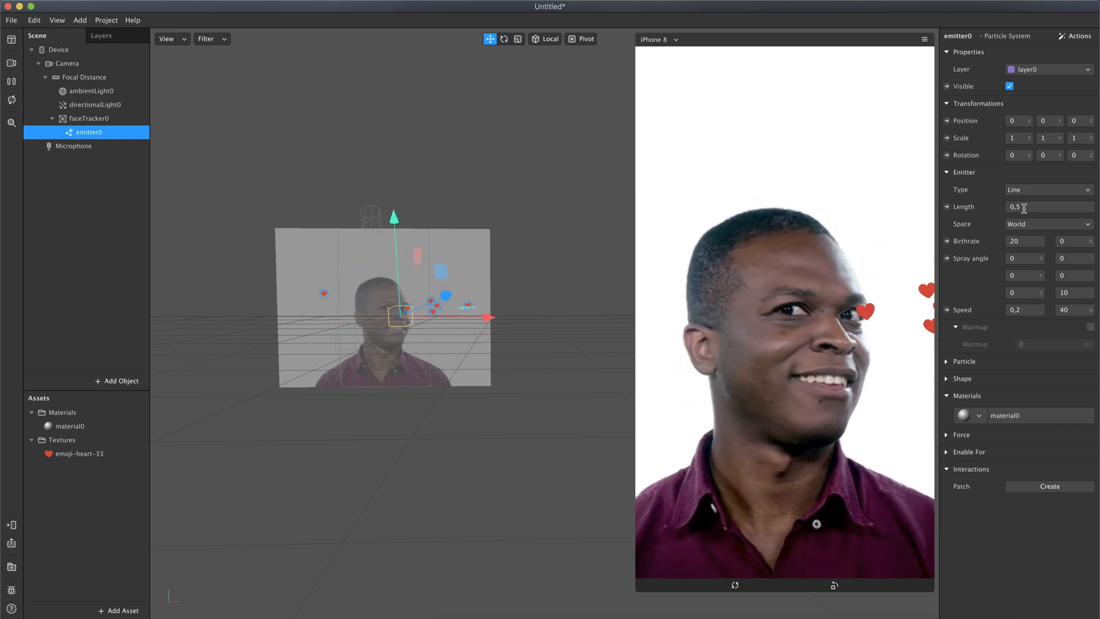
# Switch the emitter type to Plane and set its size to 0,3 by 0,2
pyautogui.click(1037, 190)
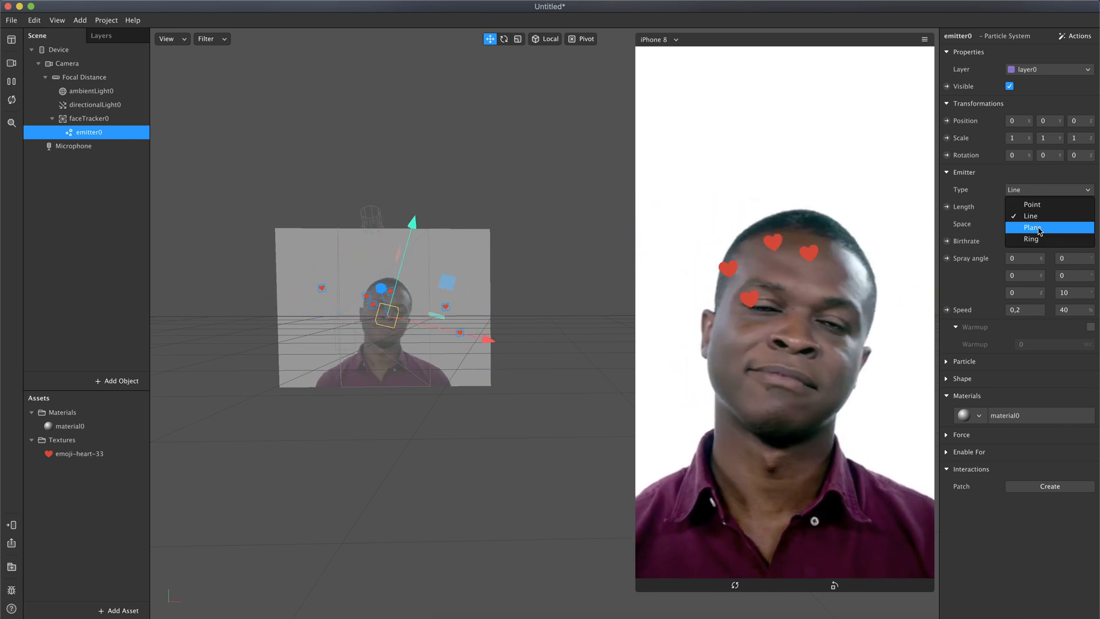
pyautogui.click(1037, 228)
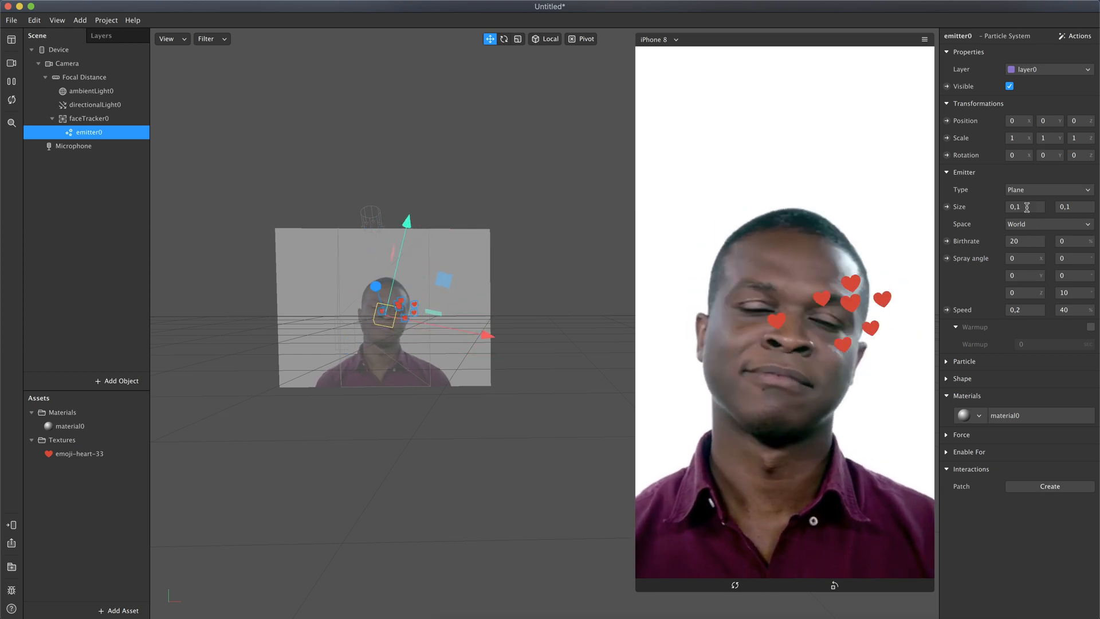
pyautogui.click(1028, 207)
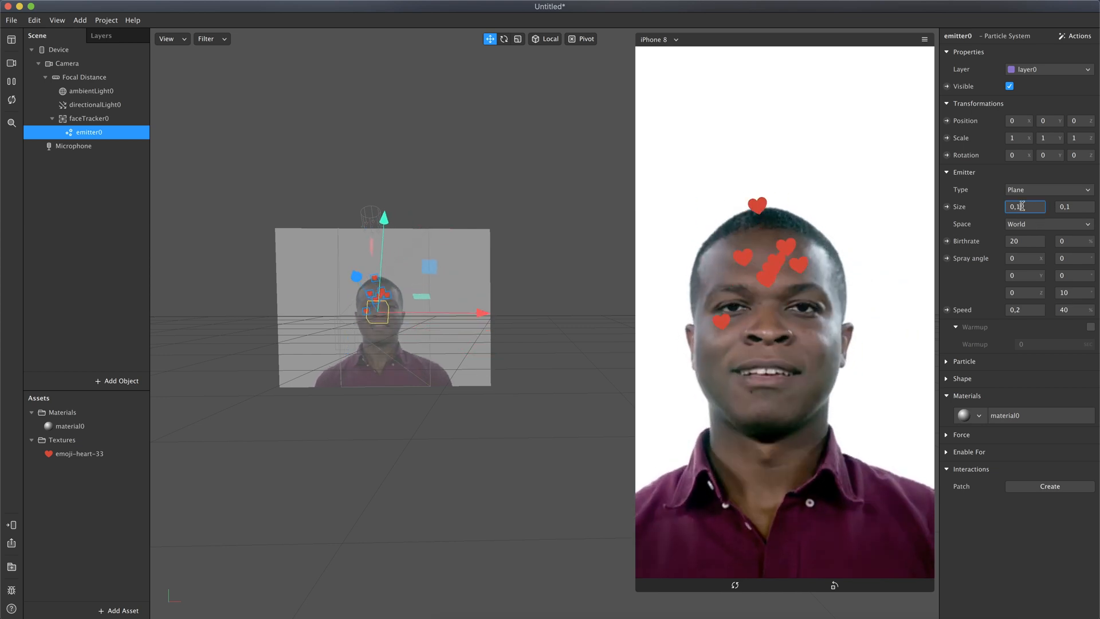
pyautogui.write('3')
pyautogui.press('Return')
pyautogui.click(1072, 206)
pyautogui.press('BackSpace')
pyautogui.write('2')
pyautogui.press('Return')
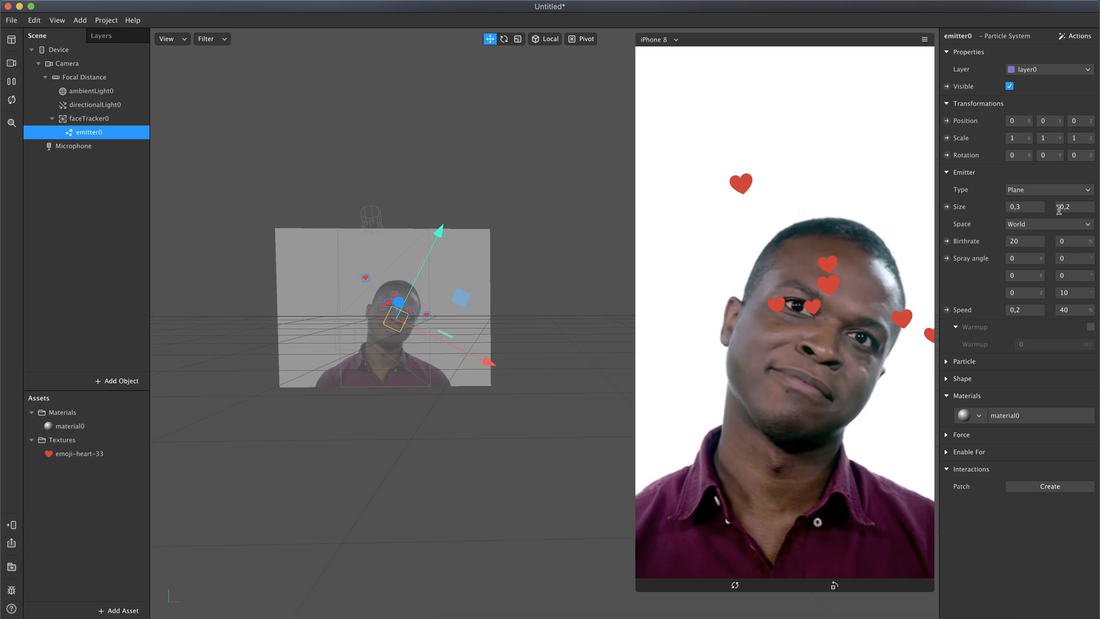
# Switch the emitter type to Ring and set its second radius value to 0,4
pyautogui.click(1040, 190)
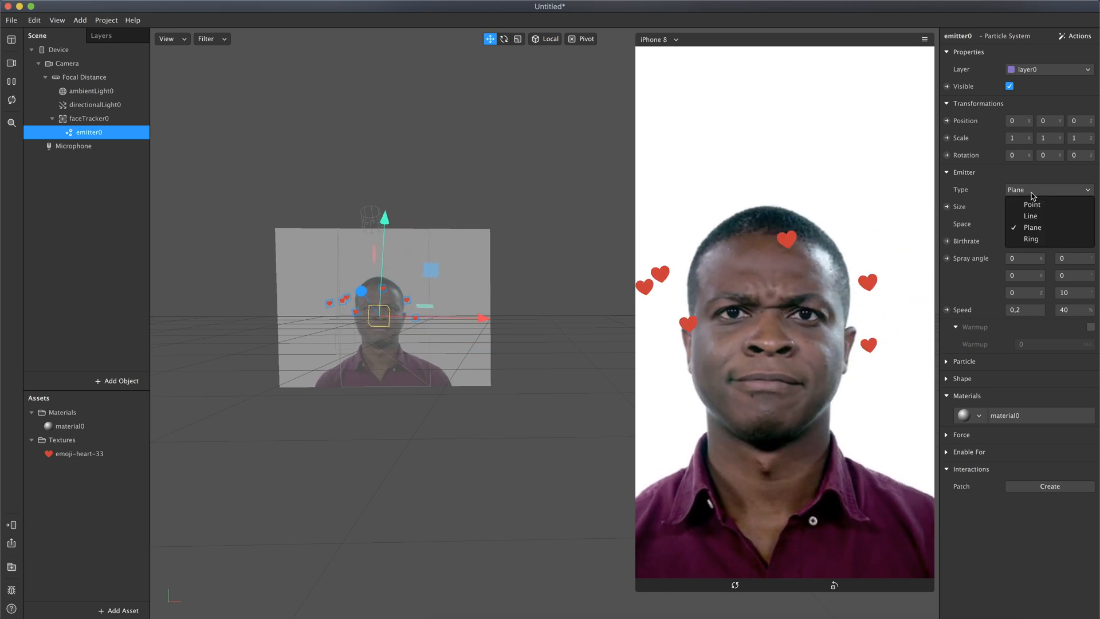
pyautogui.click(1040, 243)
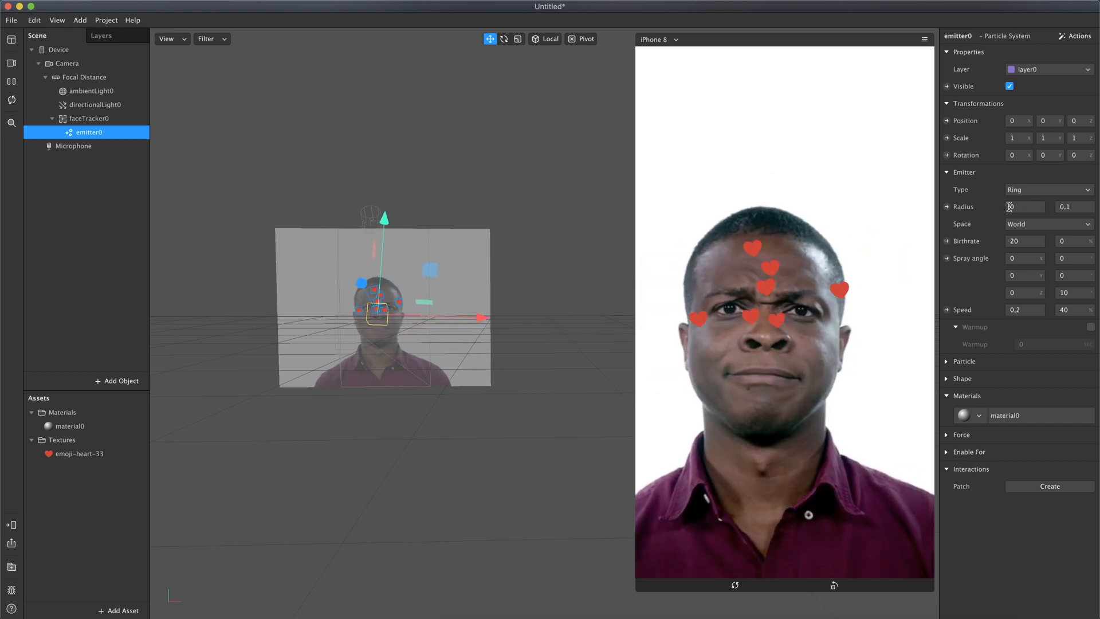
pyautogui.click(1078, 207)
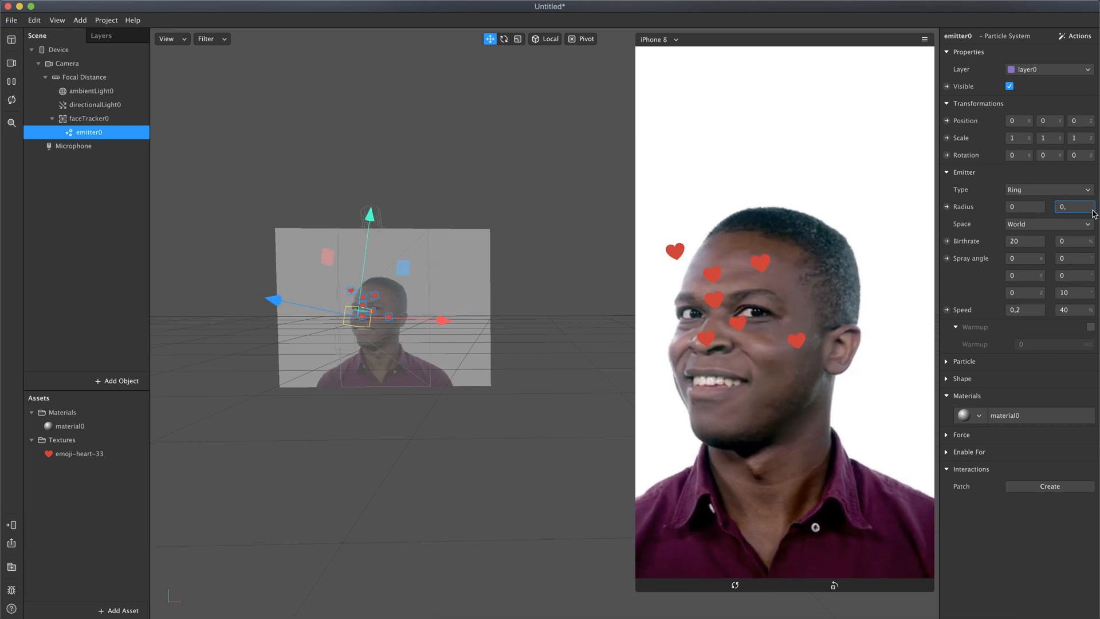
pyautogui.write('4')
pyautogui.press('Return')
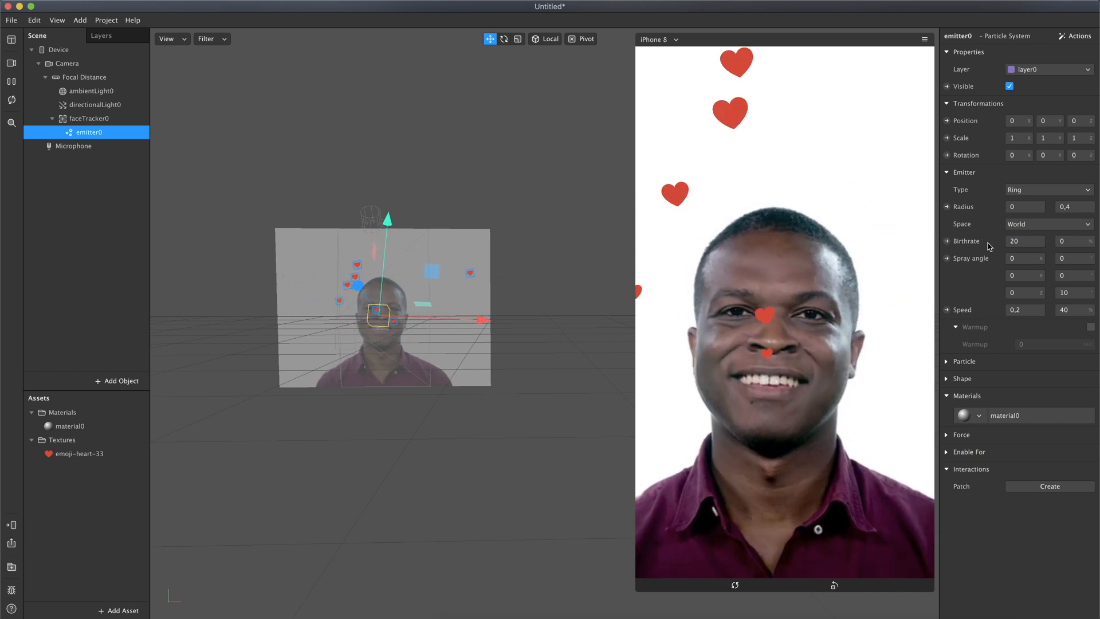
# Set the emitter's birthrate to 50
pyautogui.click(1028, 243)
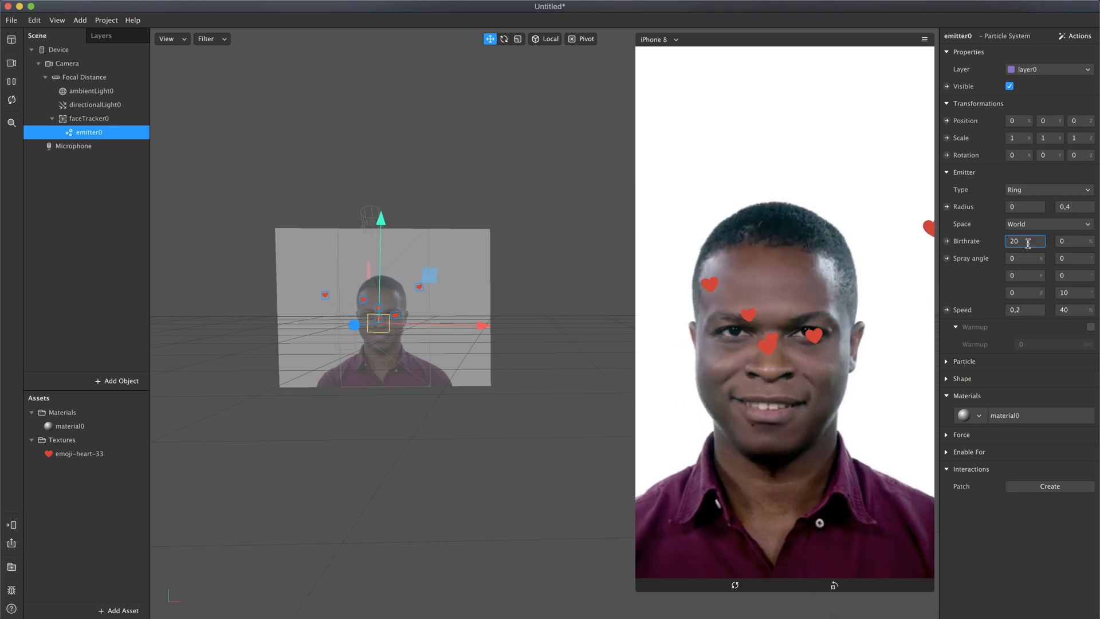
pyautogui.press('BackSpace')
pyautogui.press('BackSpace')
pyautogui.write('50')
pyautogui.press('Return')
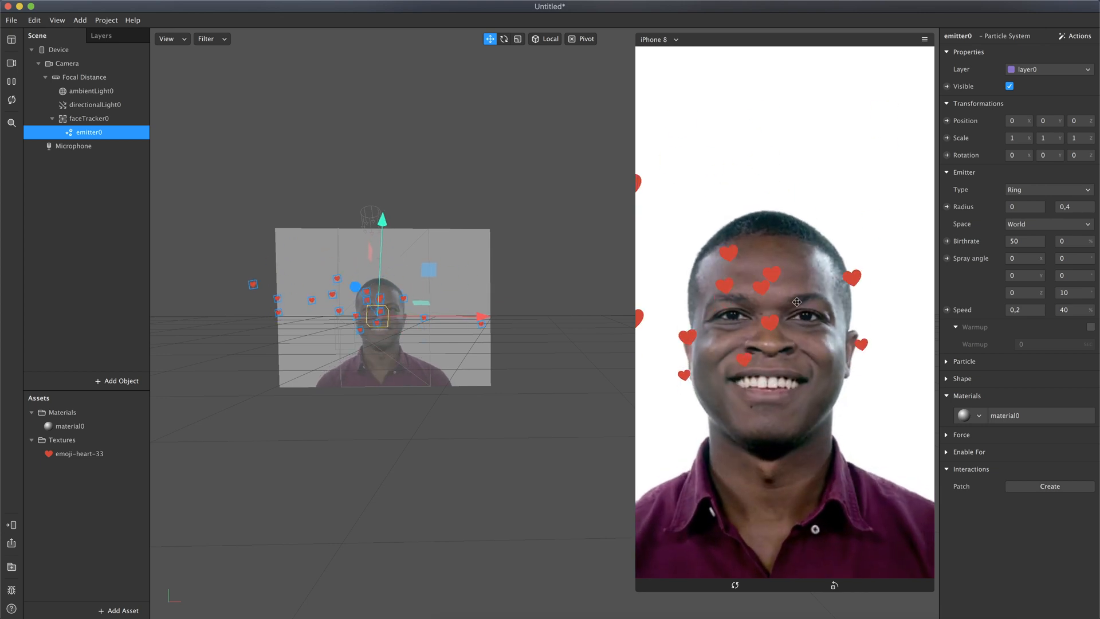
# Reduce the ring emitter's second radius value to 0,2
pyautogui.click(1080, 207)
pyautogui.press('BackSpace')
pyautogui.write('2')
pyautogui.press('Return')
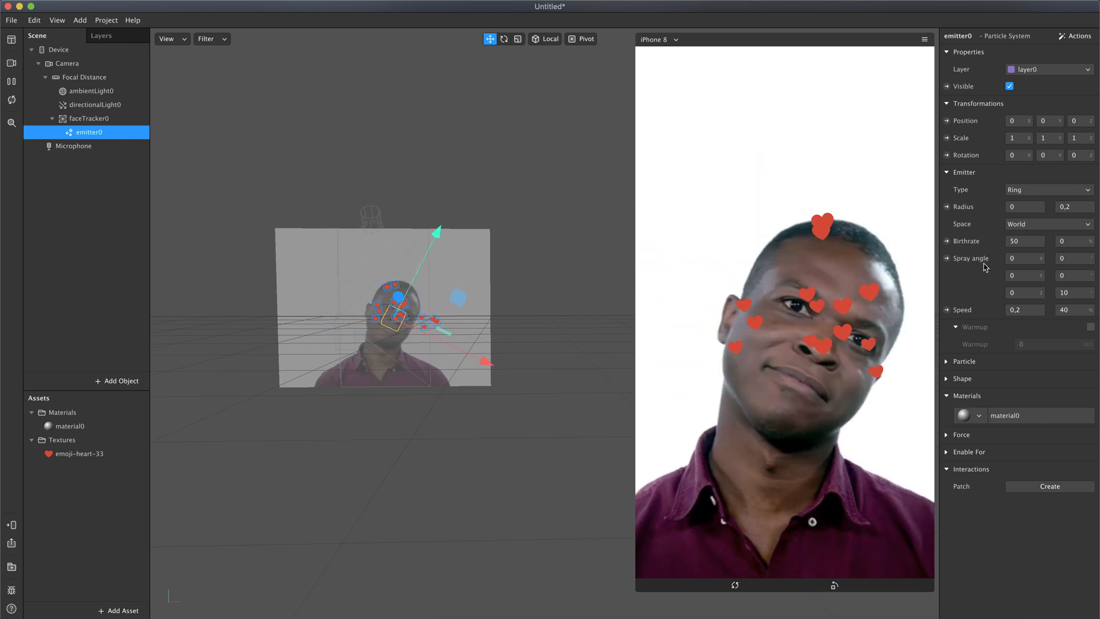
# Set the emitter's speed to 0,1 and enable Warmup
pyautogui.click(1018, 258)
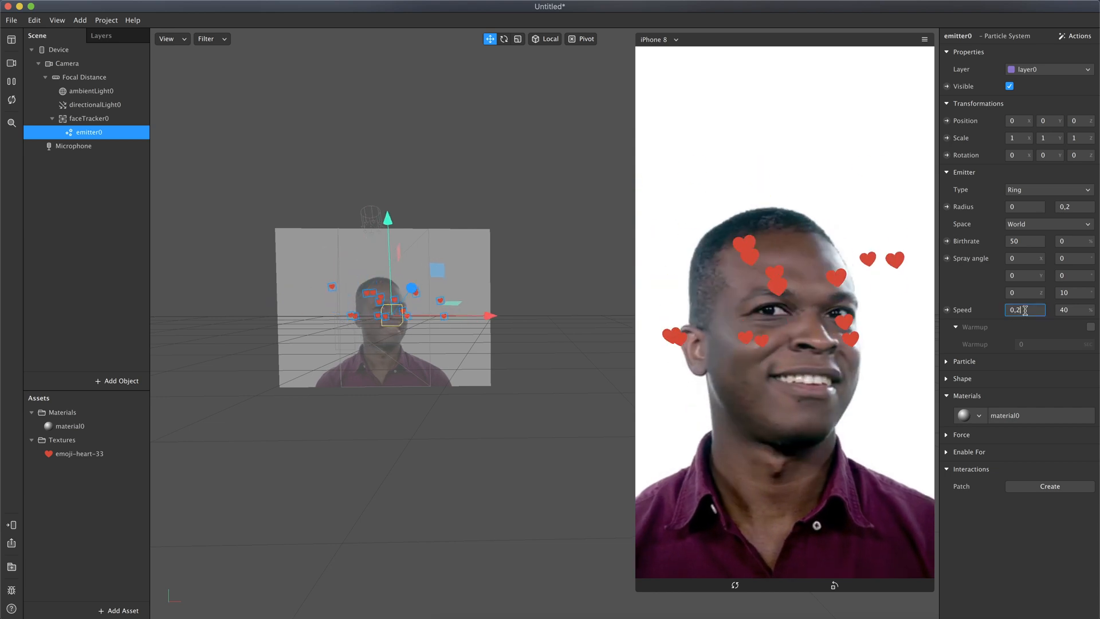
pyautogui.press('BackSpace')
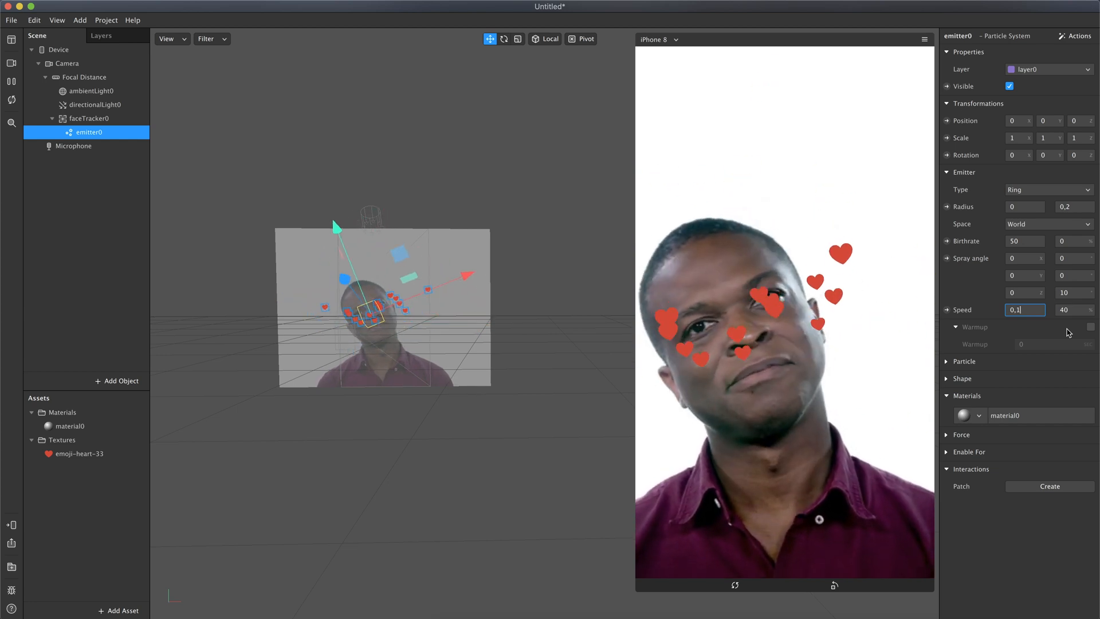
pyautogui.click(1090, 327)
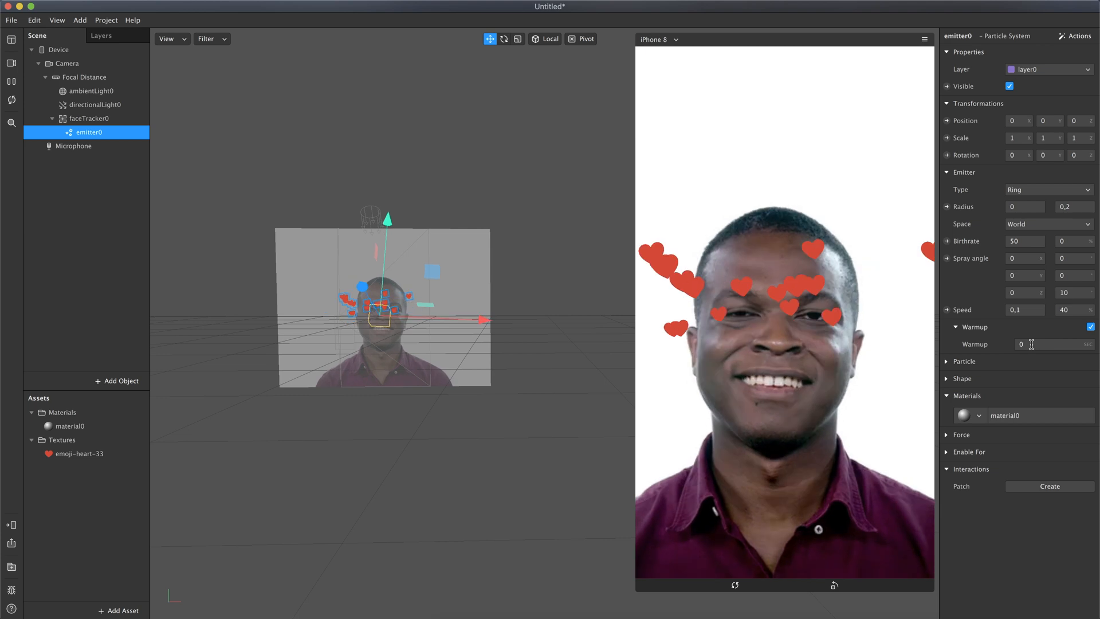
pyautogui.click(1037, 344)
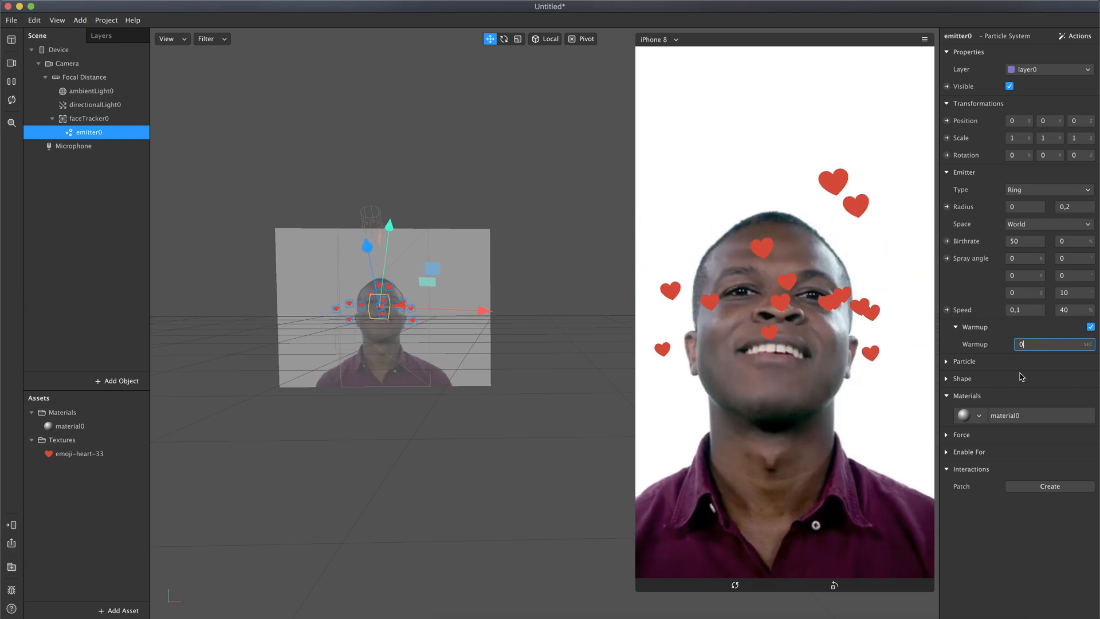
# Expand the emitter's particle settings and set the particle scale to 0,2
pyautogui.click(955, 361)
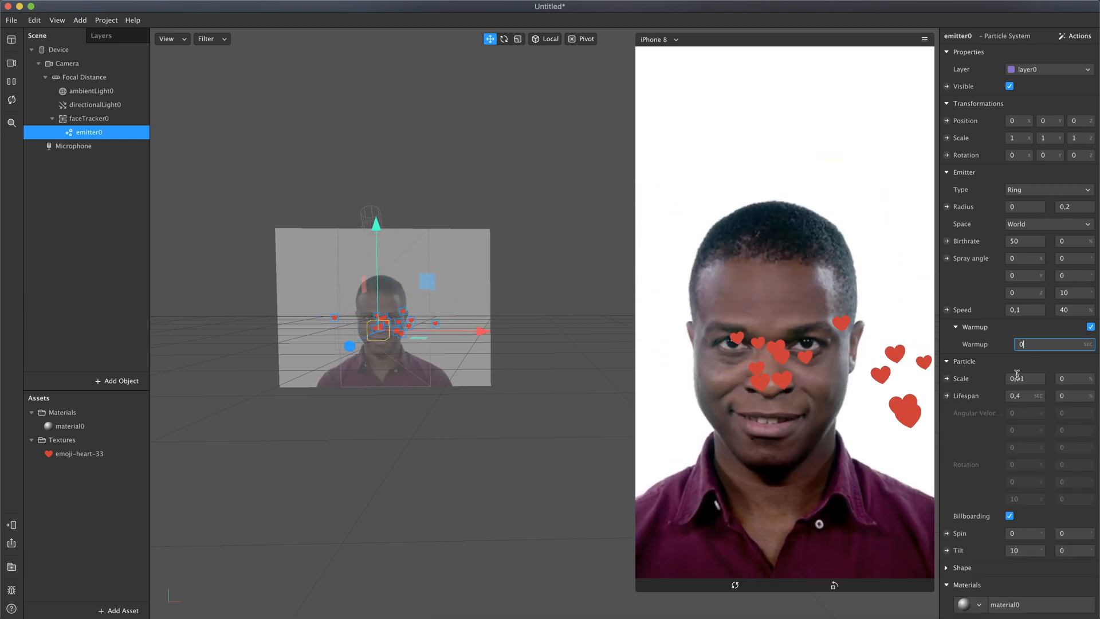
pyautogui.scroll(-3, 994, 383)
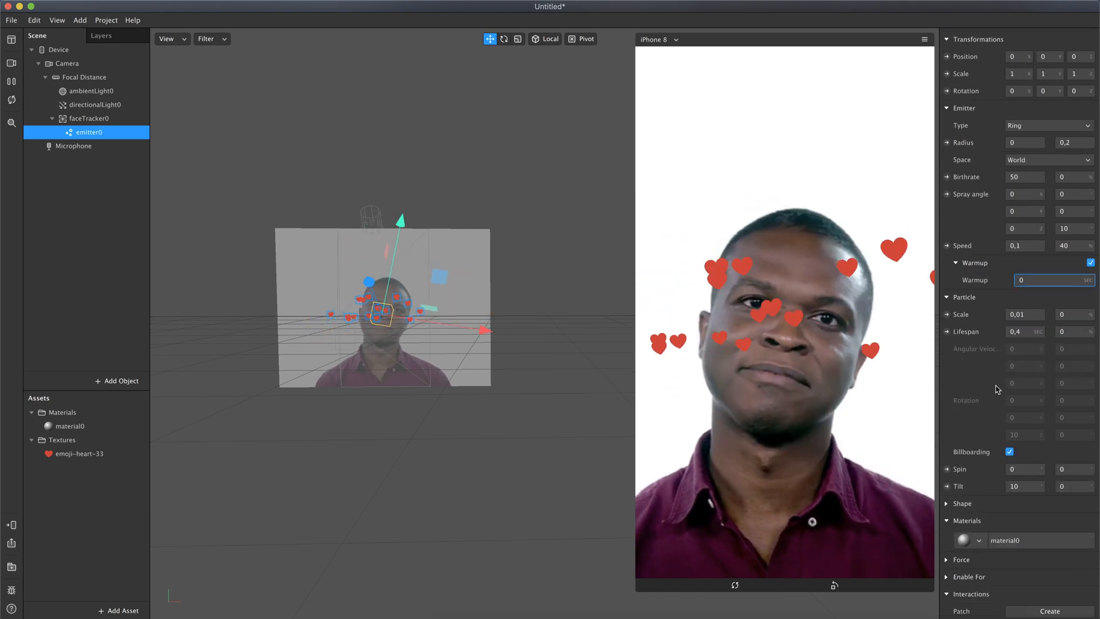
pyautogui.click(1029, 314)
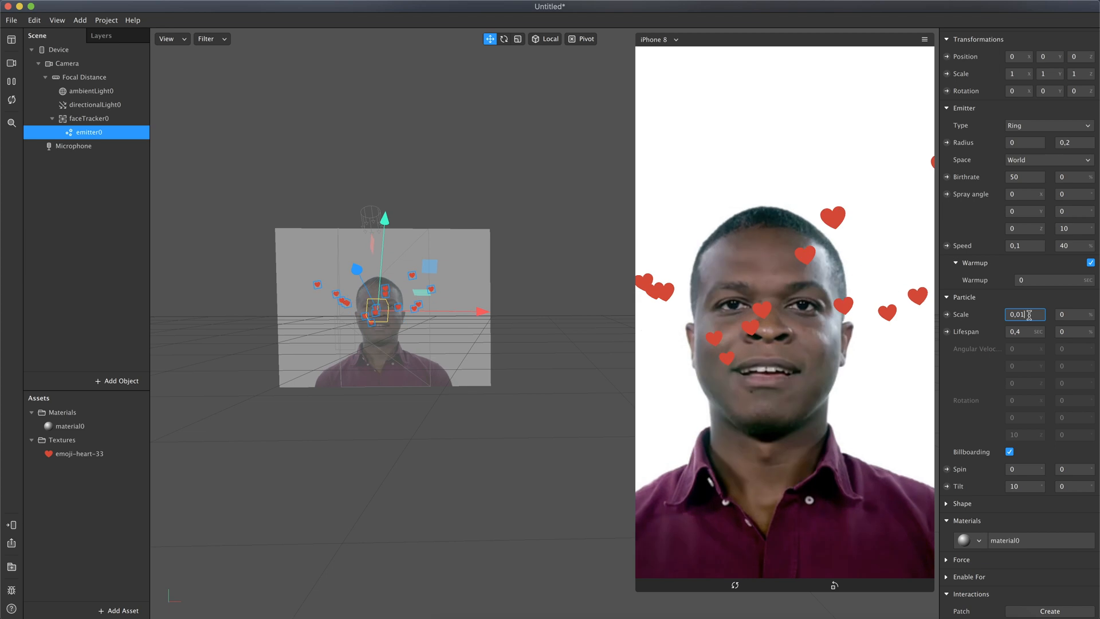
pyautogui.write('0,2')
pyautogui.press('Return')
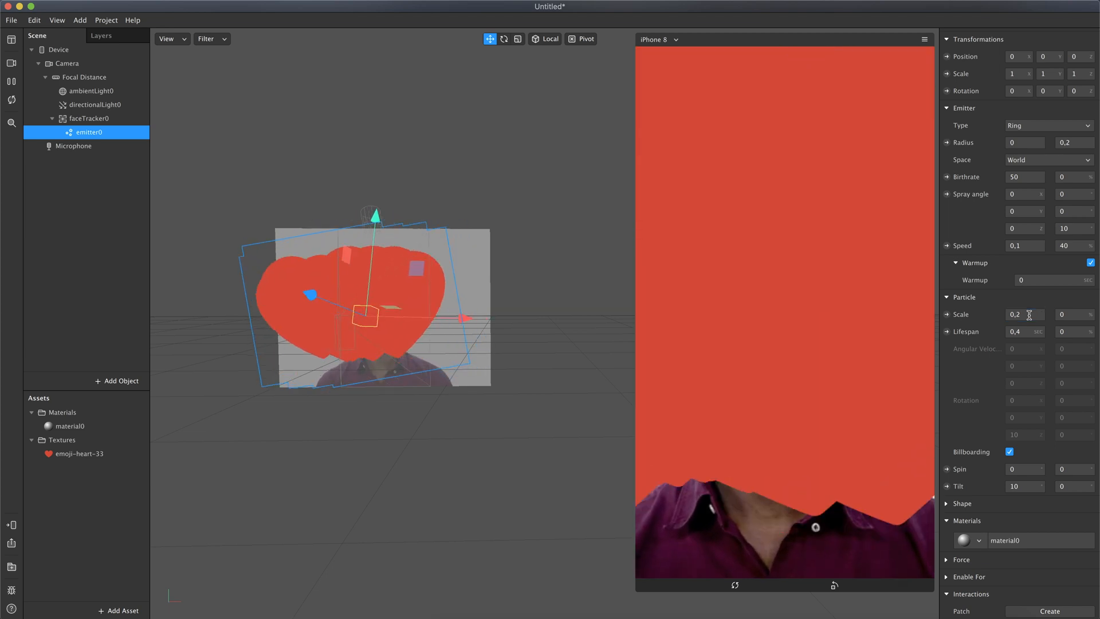
# Reduce the heart particles' scale to 0,05 and further down to 0,02
pyautogui.doubleClick(1030, 314)
pyautogui.write('0,05')
pyautogui.press('Return')
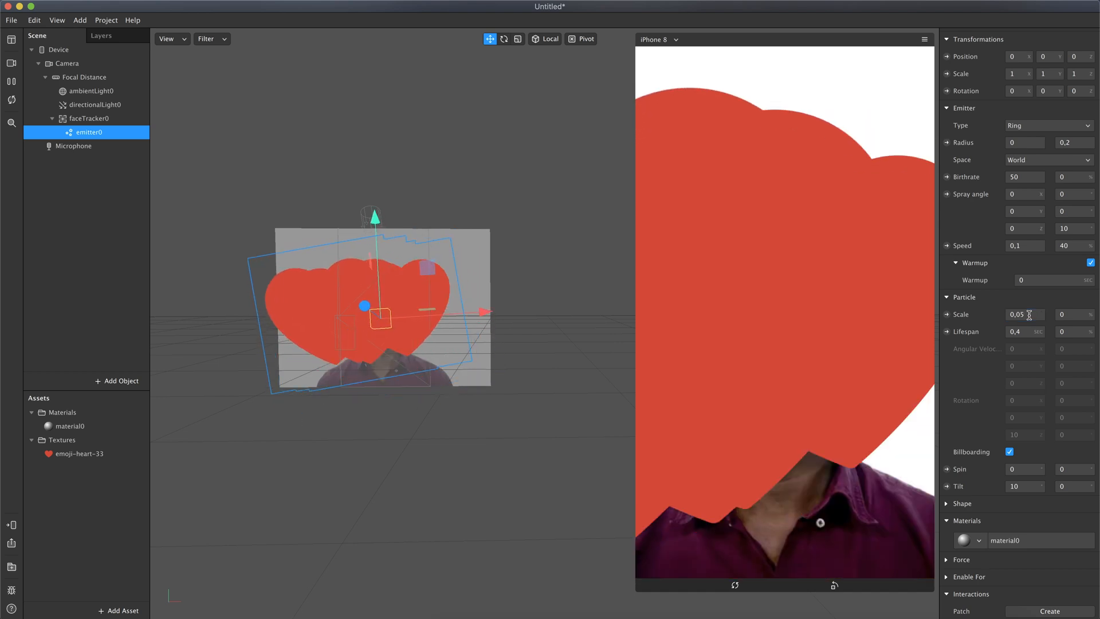
pyautogui.doubleClick(1029, 315)
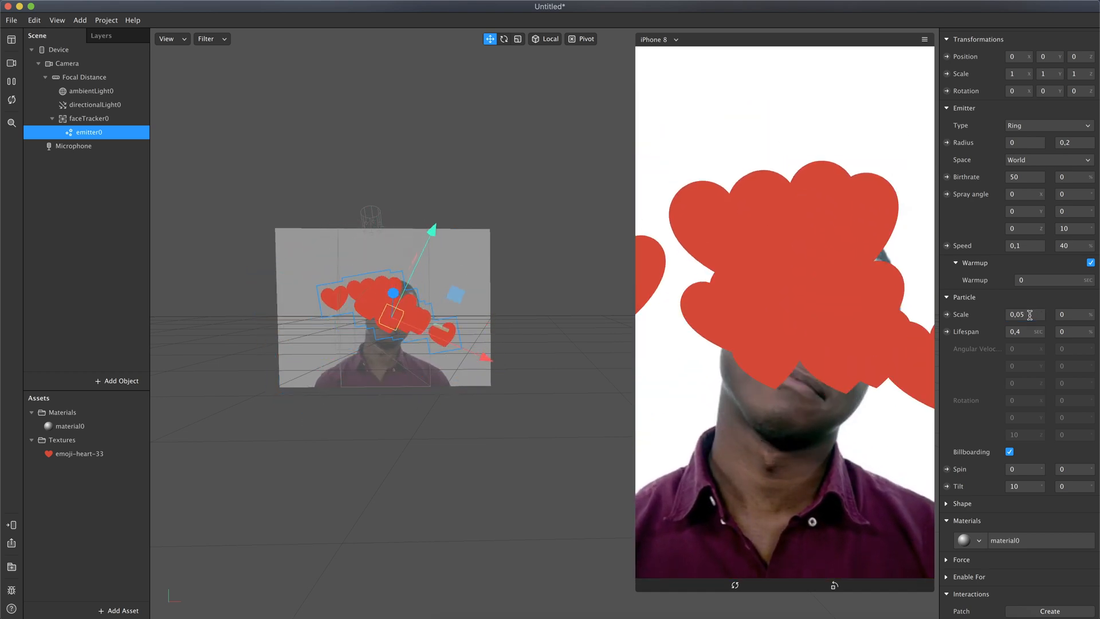
pyautogui.write('0,02')
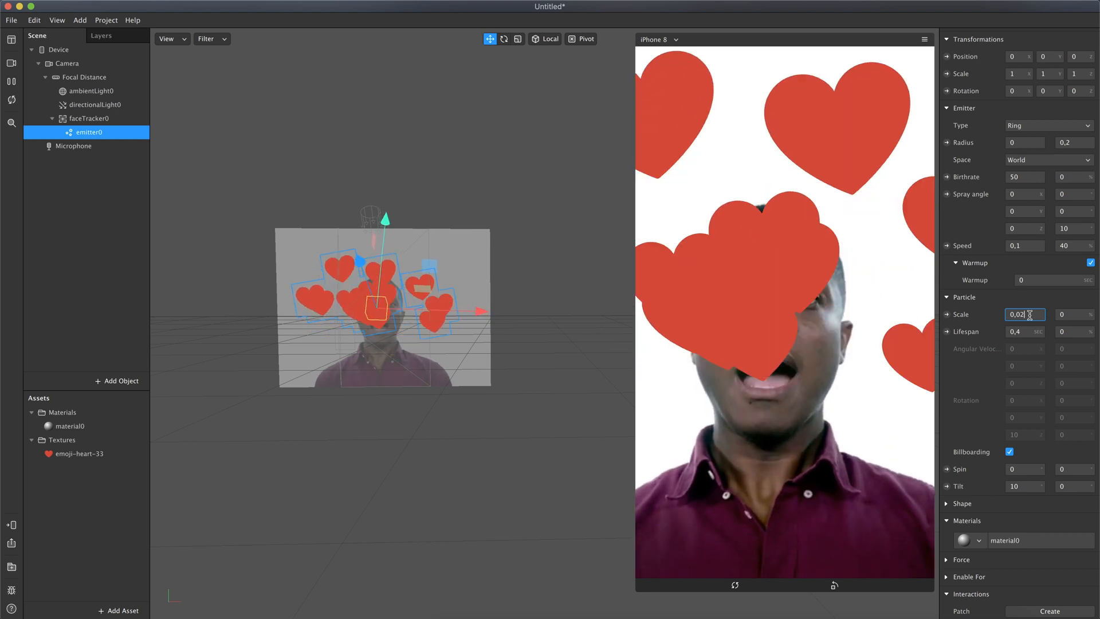
pyautogui.press('Return')
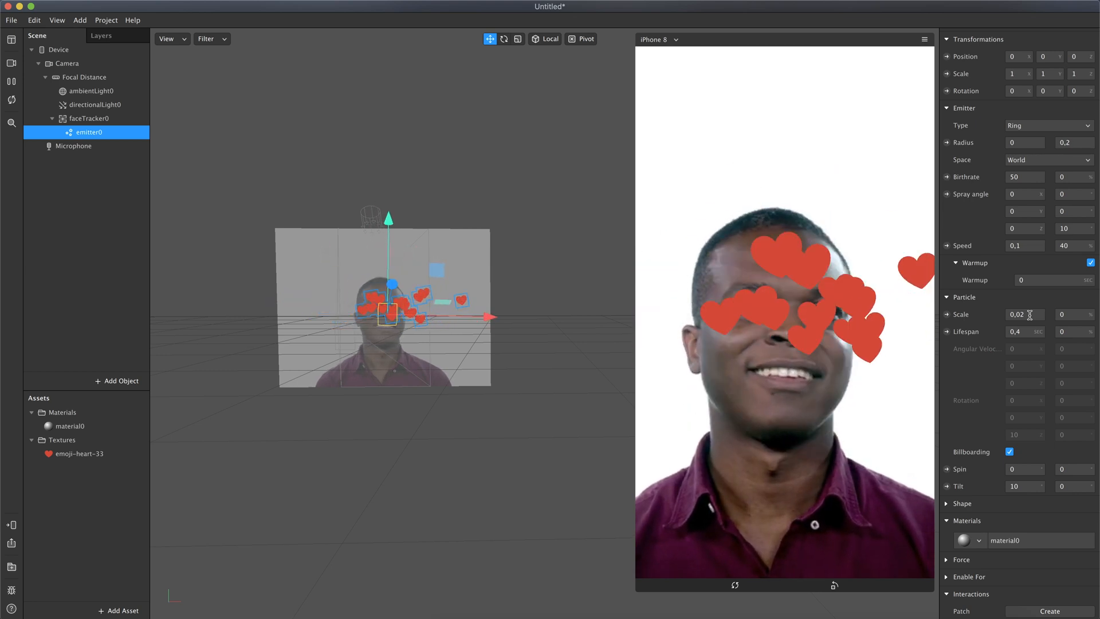
# Set the heart particles' lifespan to 0,9 seconds
pyautogui.click(1024, 332)
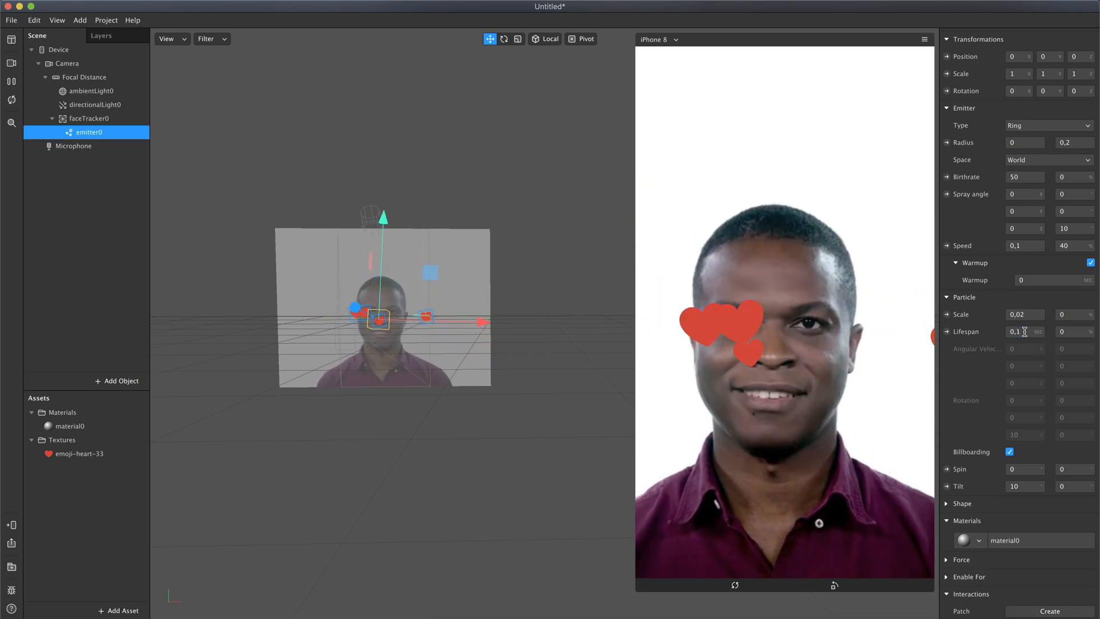
pyautogui.click(1024, 332)
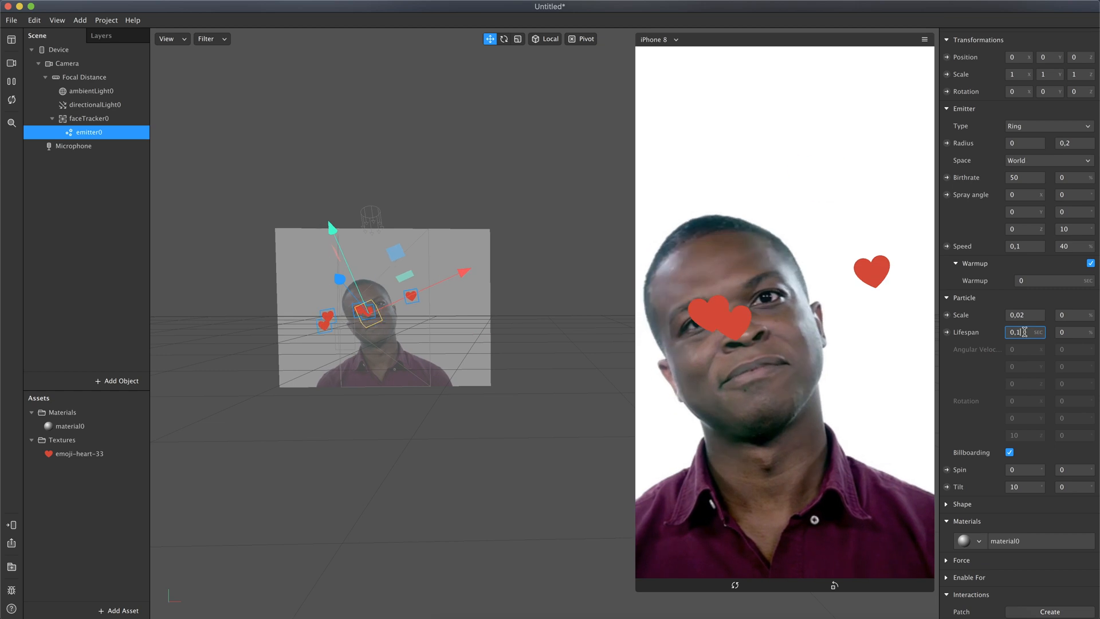
pyautogui.press('BackSpace')
pyautogui.write('9')
pyautogui.press('Return')
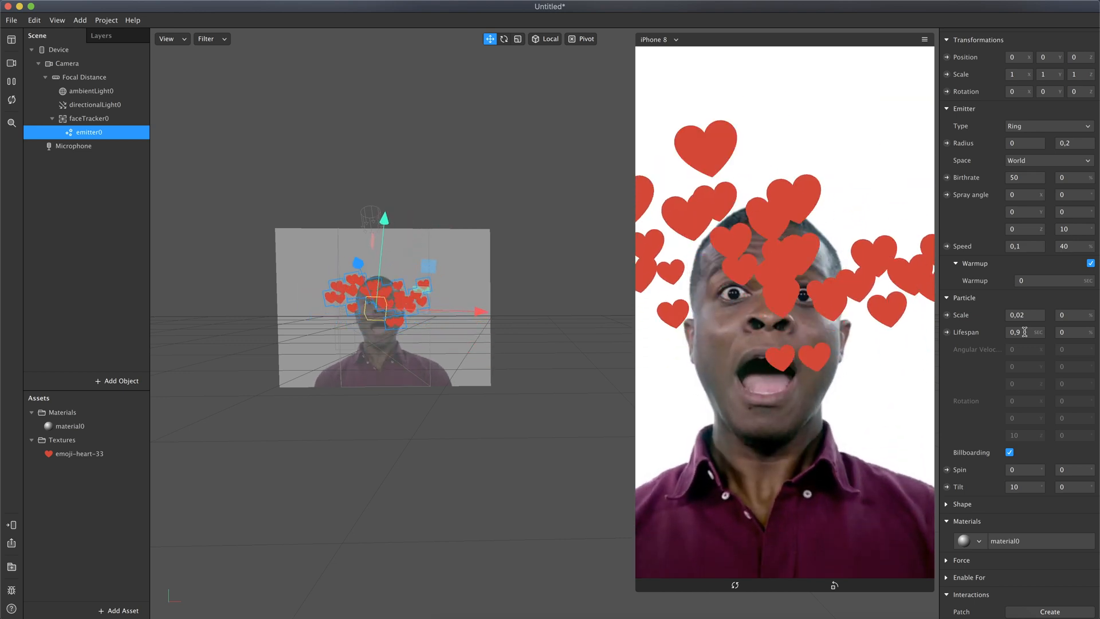
# Set the particle spin to 360
pyautogui.click(1017, 470)
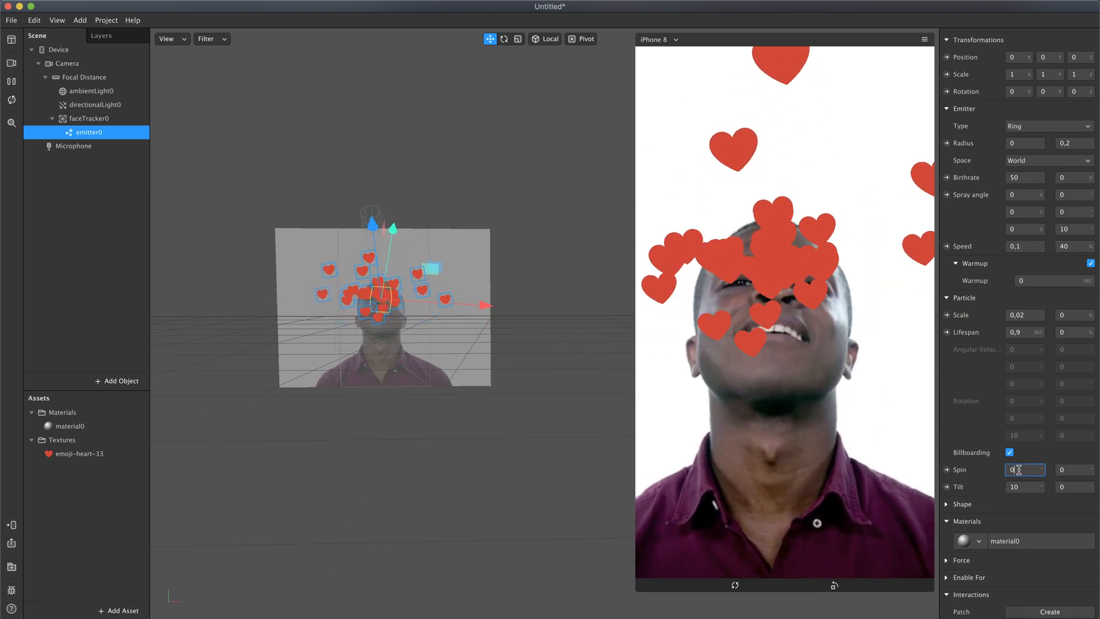
pyautogui.write('360')
pyautogui.press('Return')
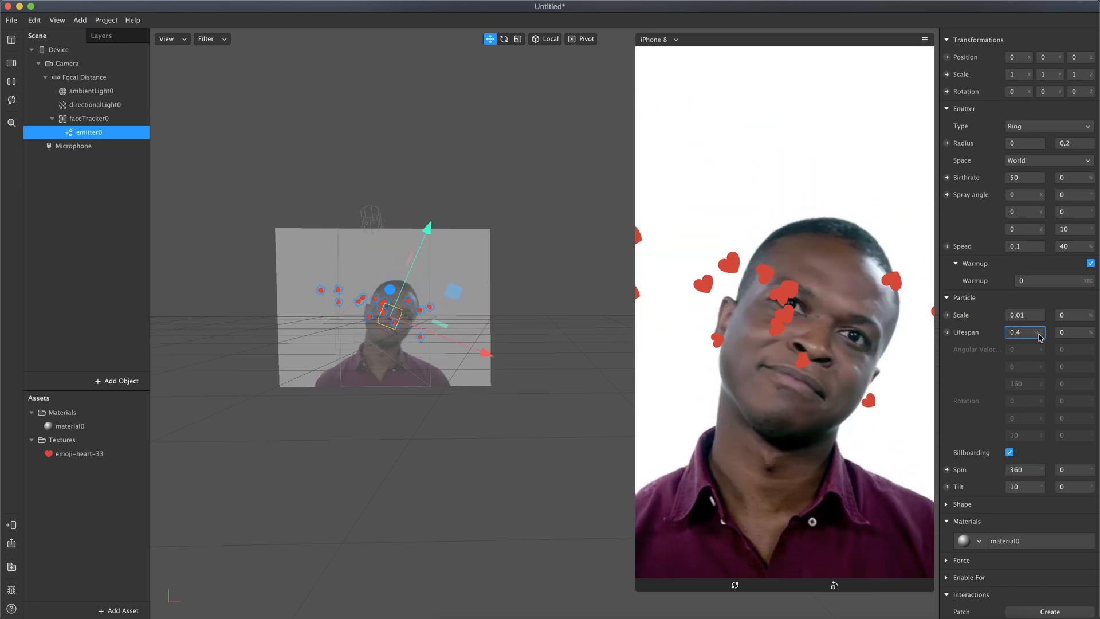
# Return the particle lifespan to 0,9 seconds and go to the particle scale value
pyautogui.press('BackSpace')
pyautogui.write('9')
pyautogui.click(1042, 315)
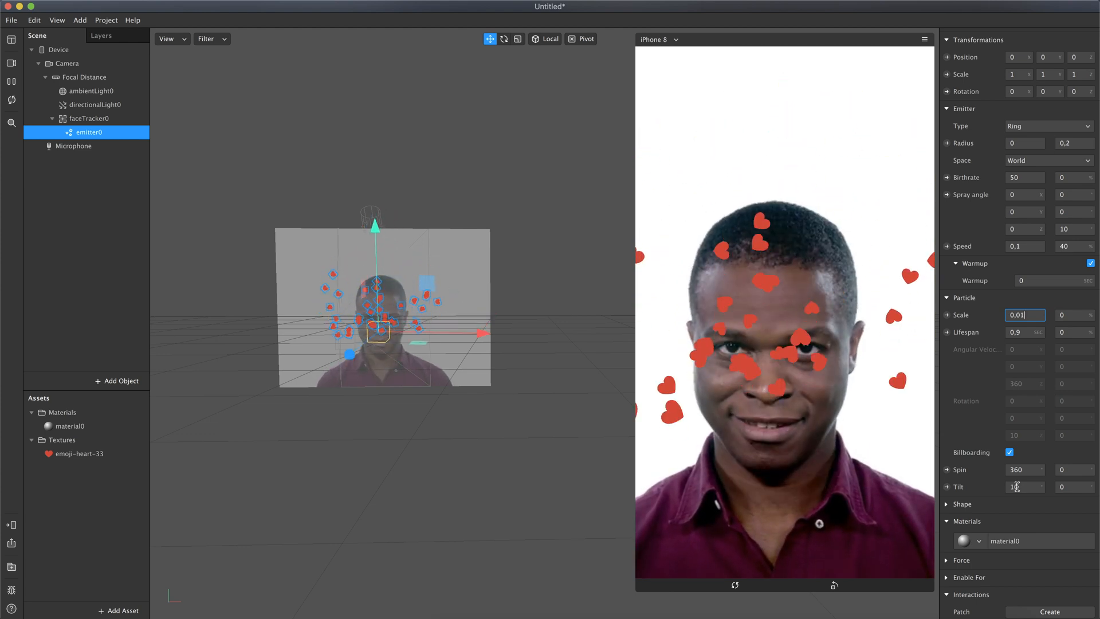
# Set the particle tilt to 45 and return the particle spin to 0
pyautogui.click(1025, 487)
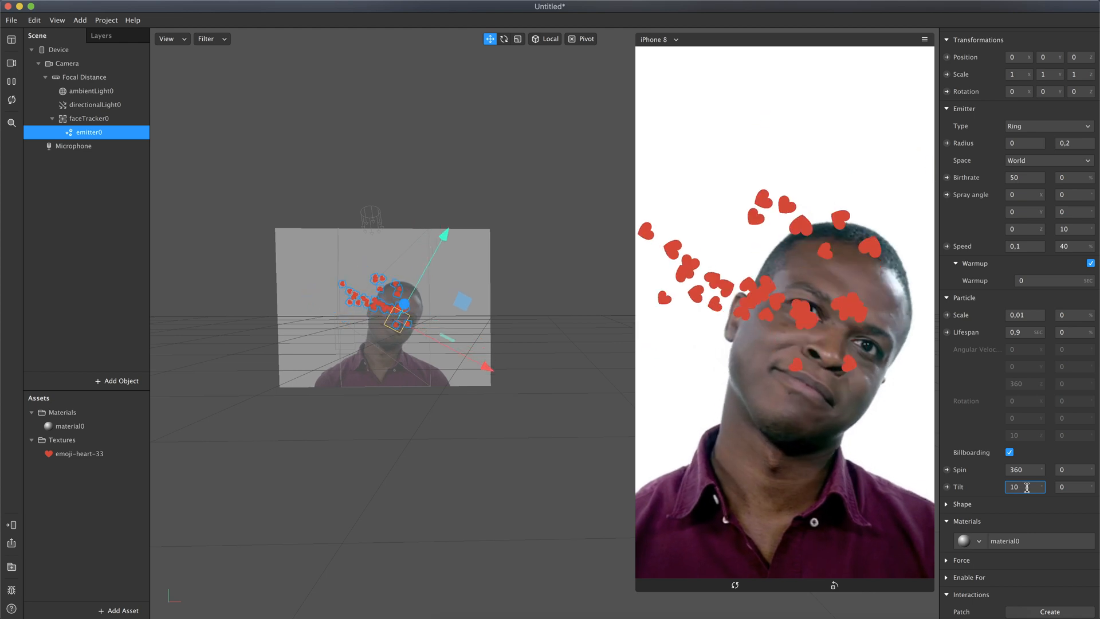
pyautogui.write('45')
pyautogui.press('Return')
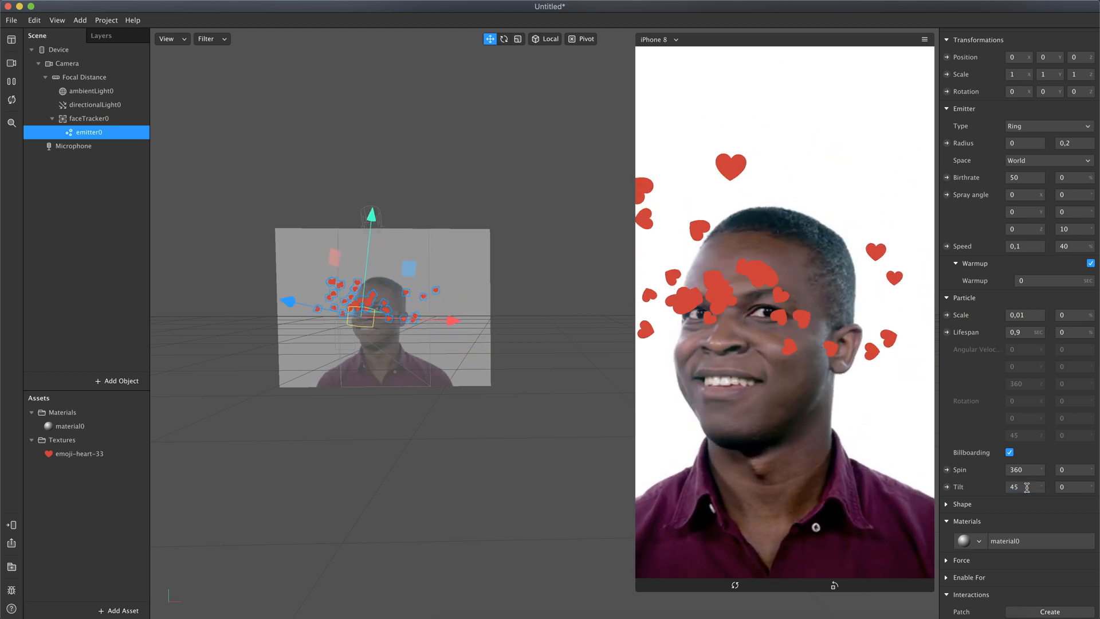
pyautogui.click(1043, 471)
pyautogui.write('0')
pyautogui.press('Return')
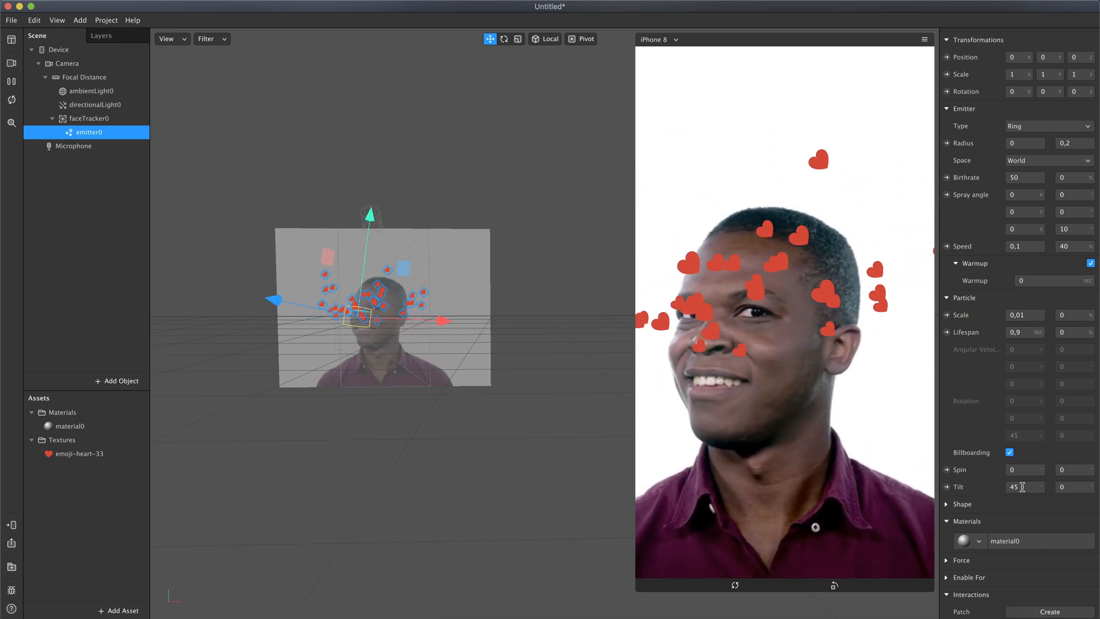
# Enable the emitter's Acceleration force with a Y strength of 0,2, and enable its Drag force
pyautogui.click(947, 561)
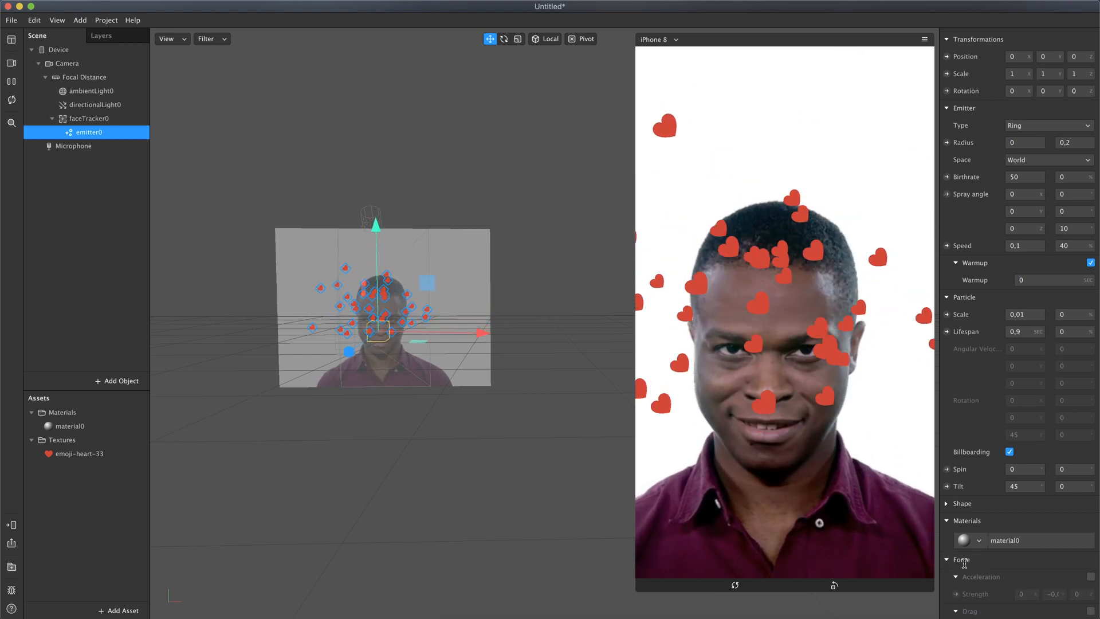
pyautogui.scroll(-3, 968, 561)
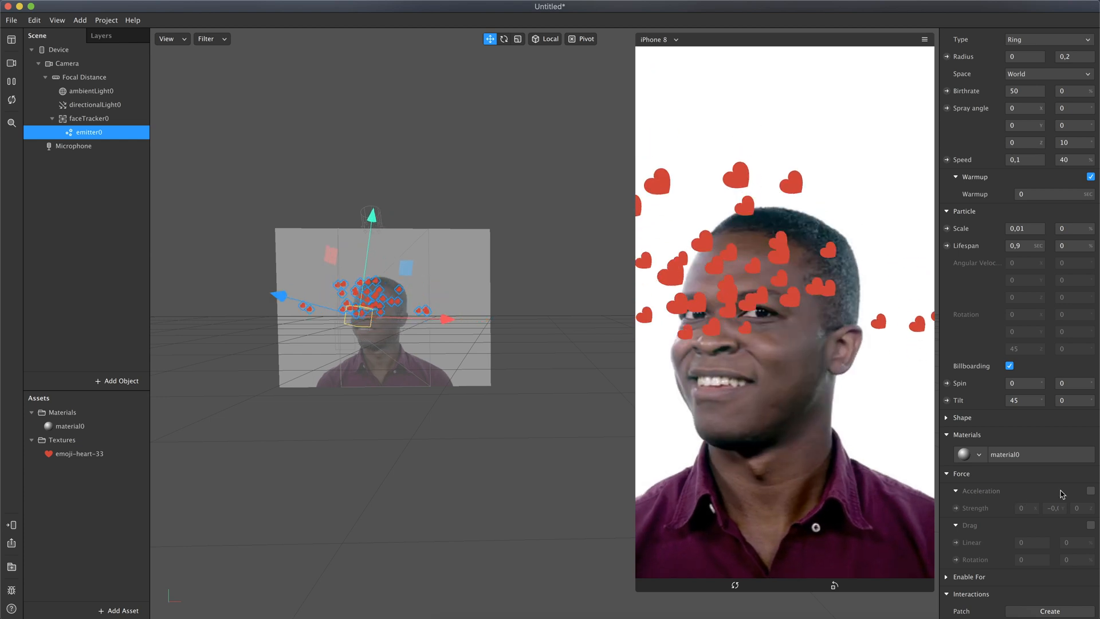
pyautogui.click(1091, 492)
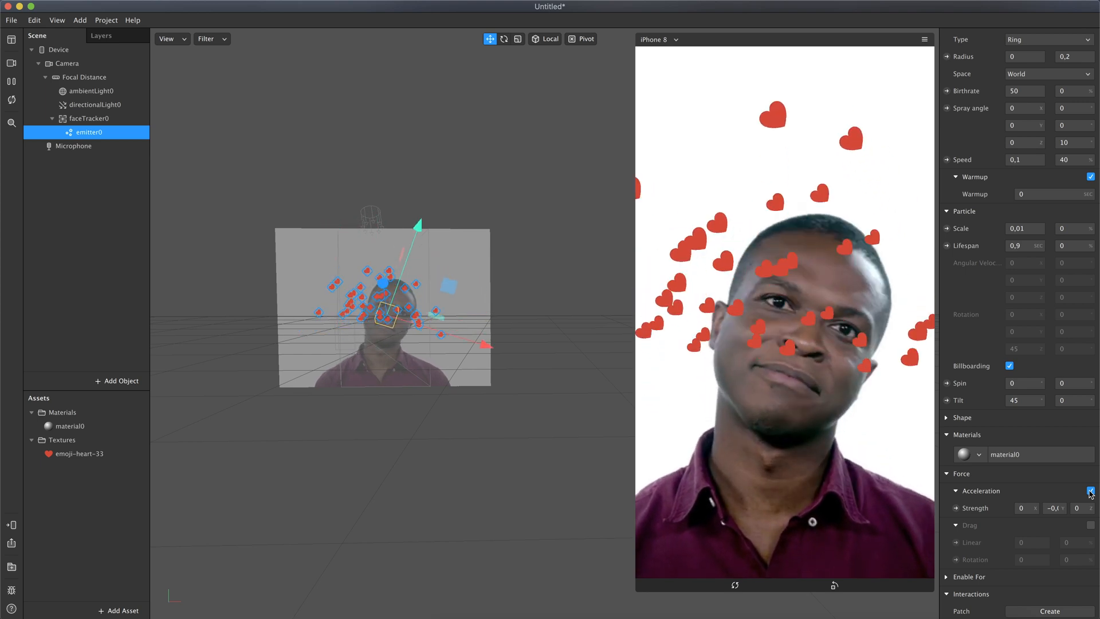
pyautogui.click(1055, 508)
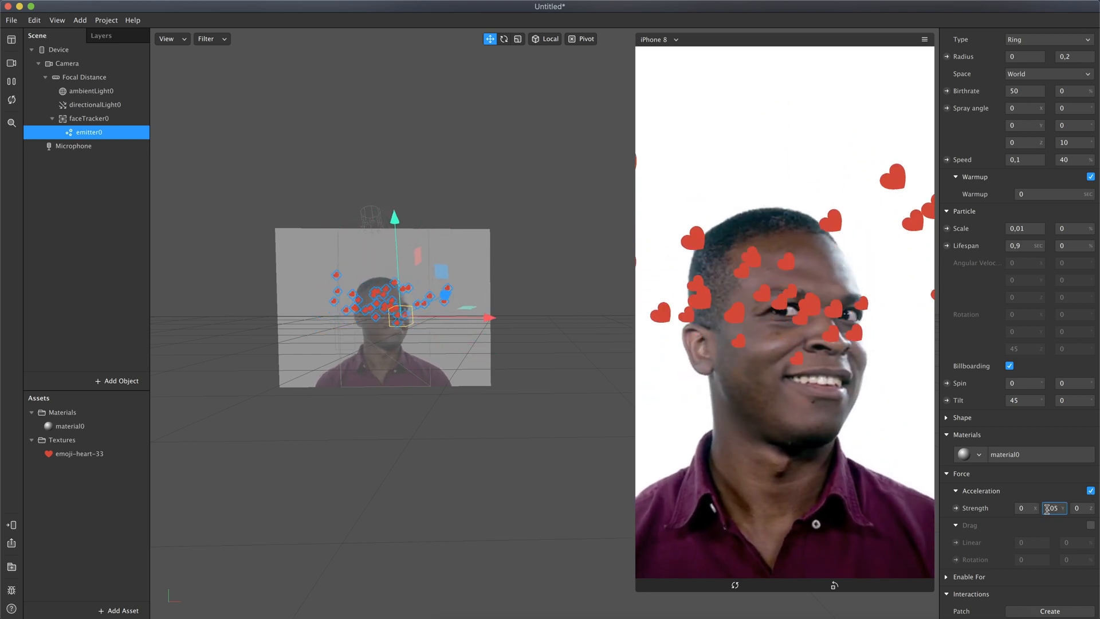
pyautogui.write('0,05')
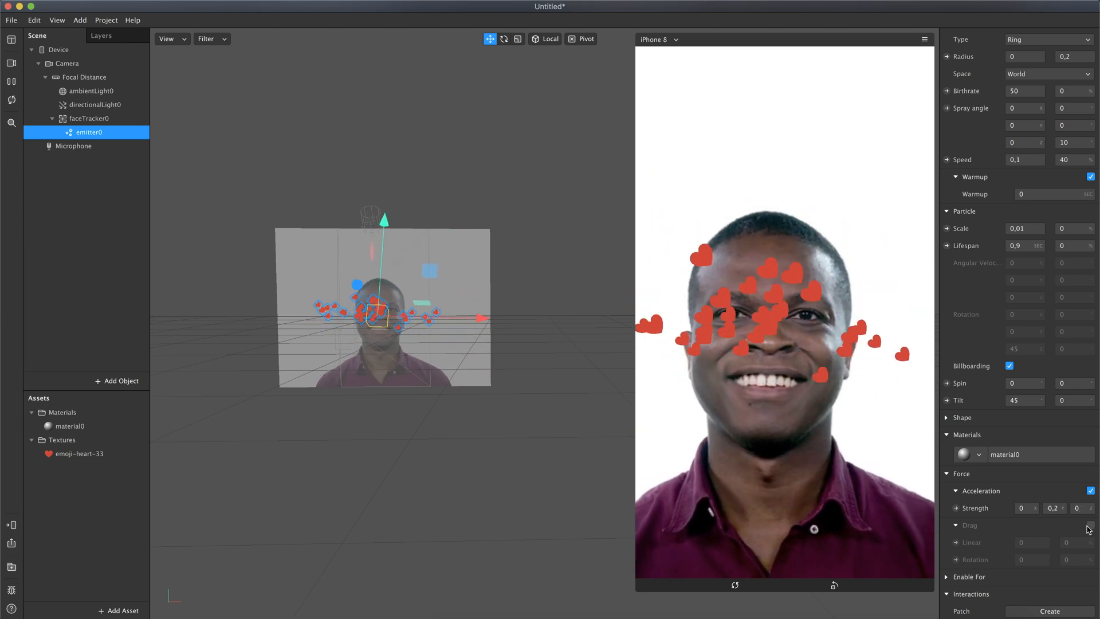
pyautogui.click(1090, 526)
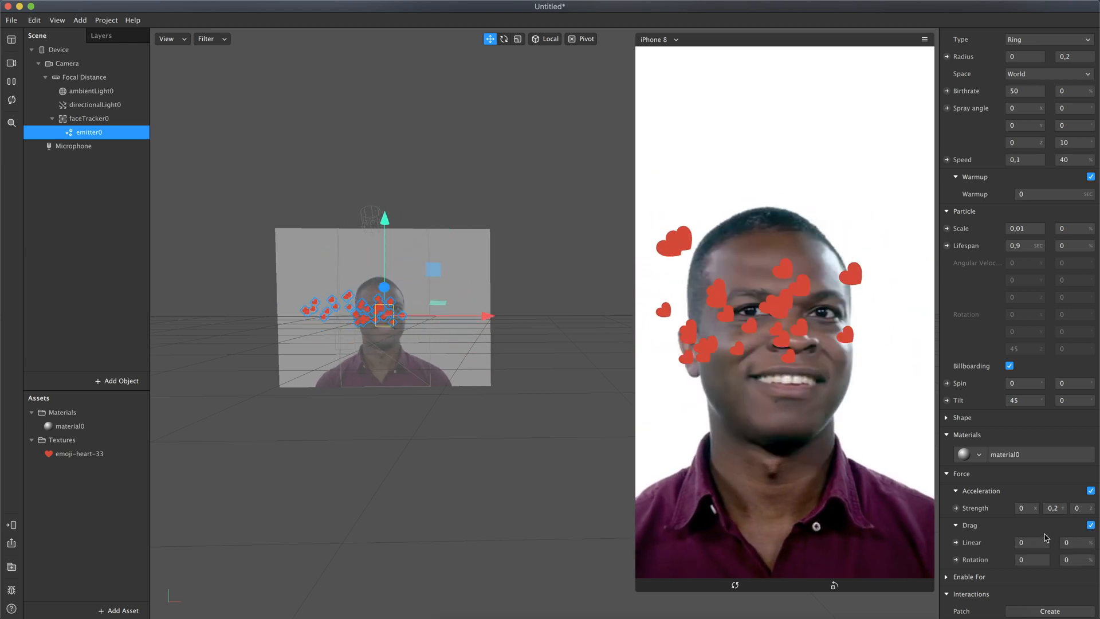